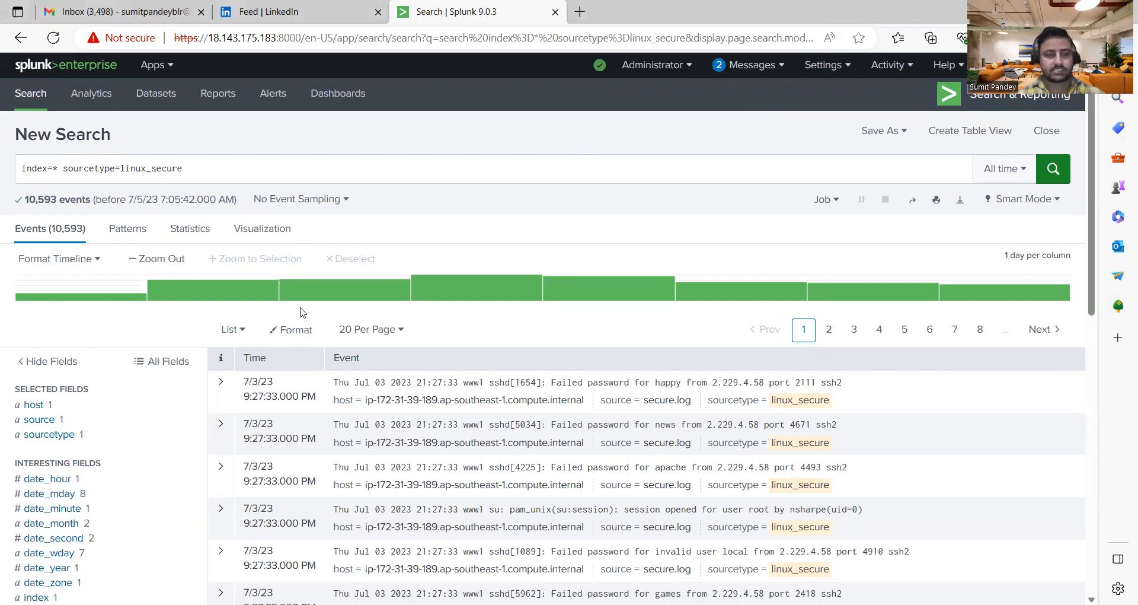
Review the field list of the linux_secure search and view the sample events offered for extracting new fields.
scroll(89, 422, down, 2)
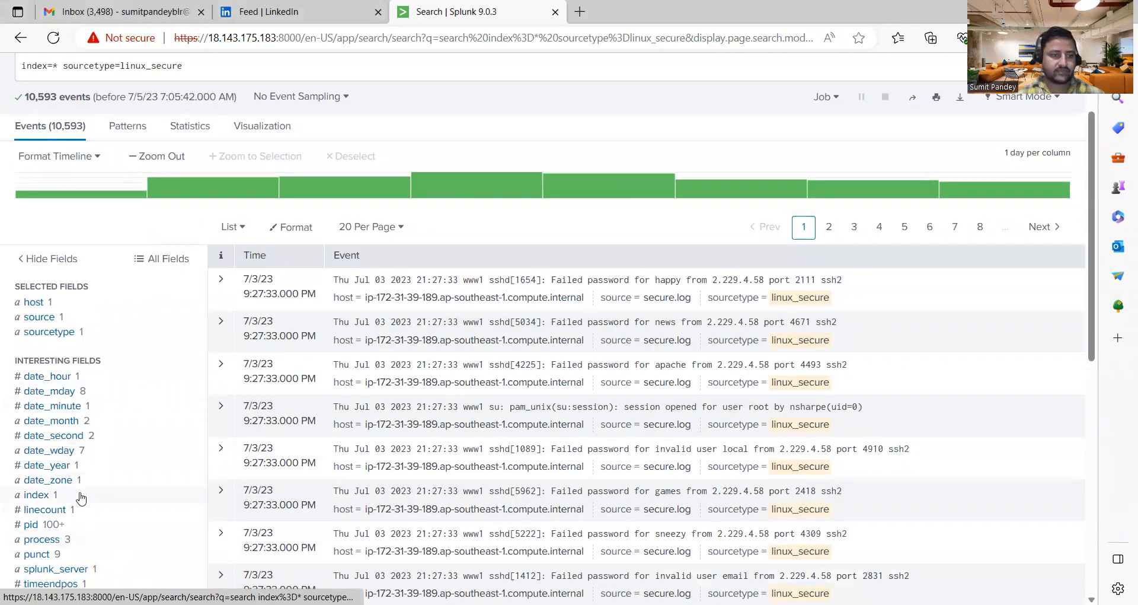
scroll(81, 498, down, 2)
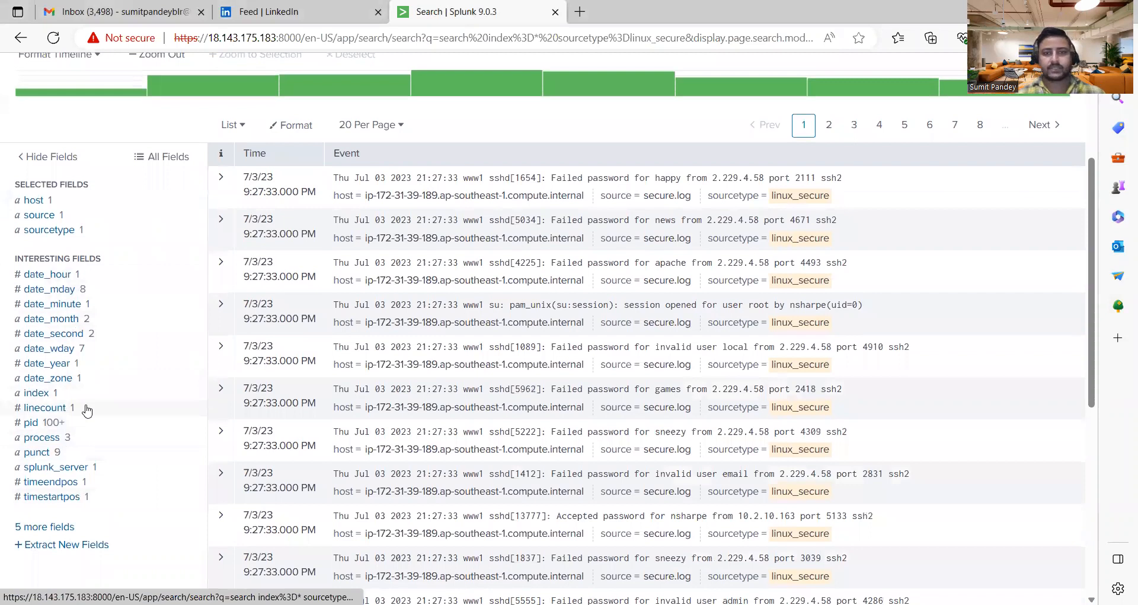
scroll(87, 410, up, 4)
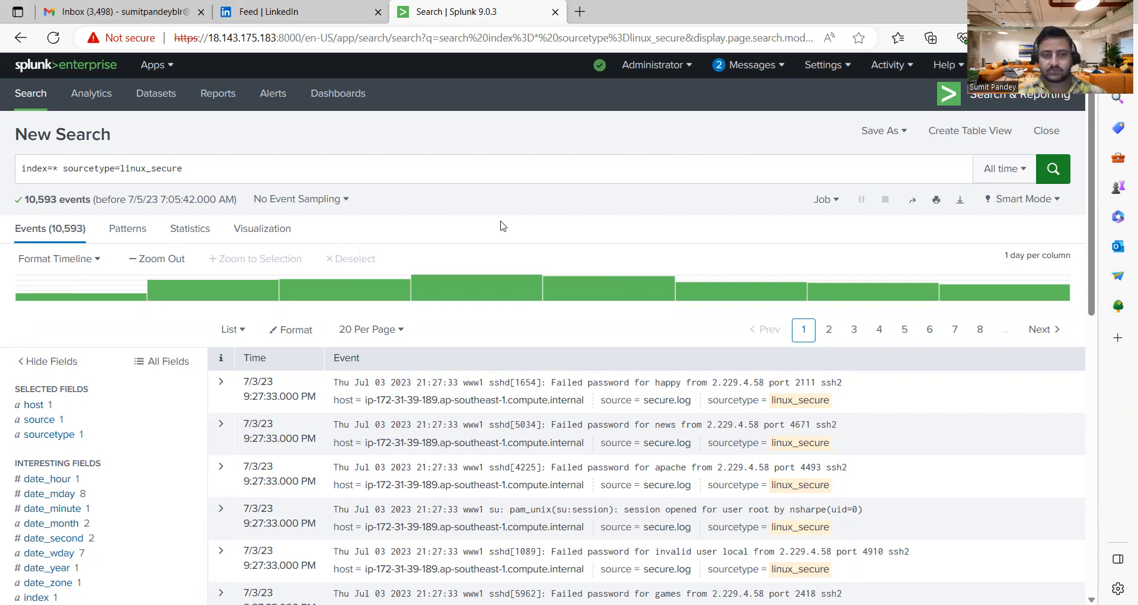
scroll(503, 225, down, 4)
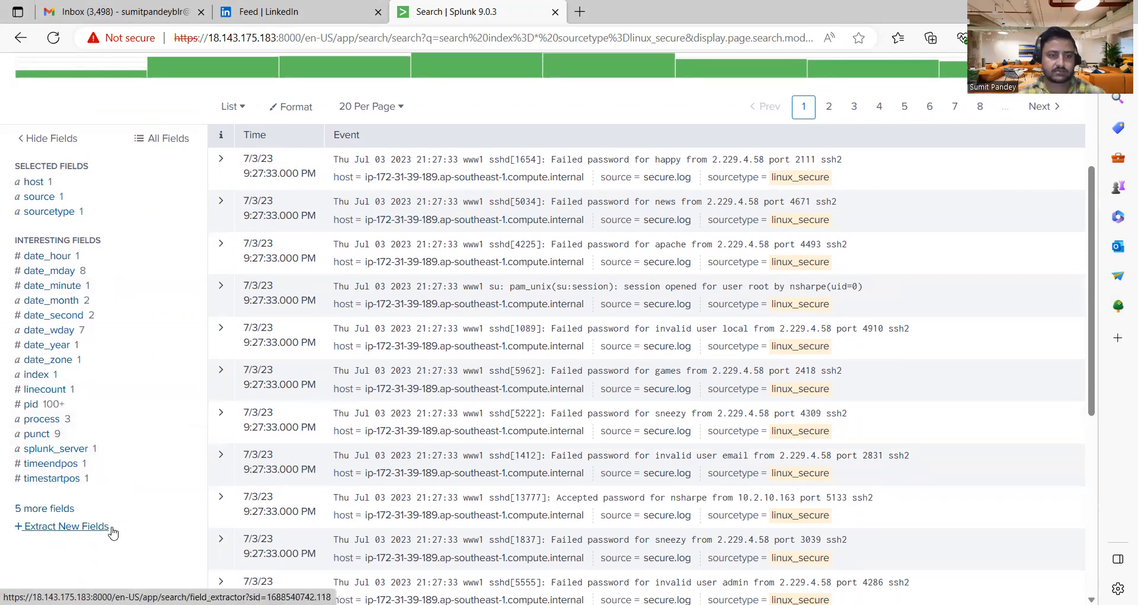
click(75, 533)
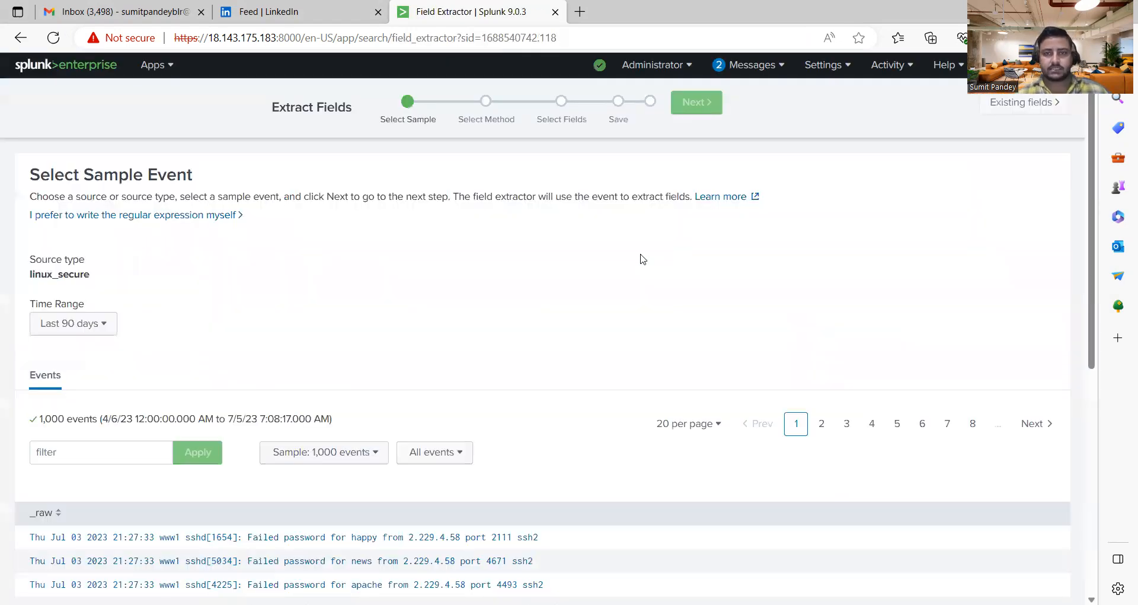
scroll(441, 350, down, 3)
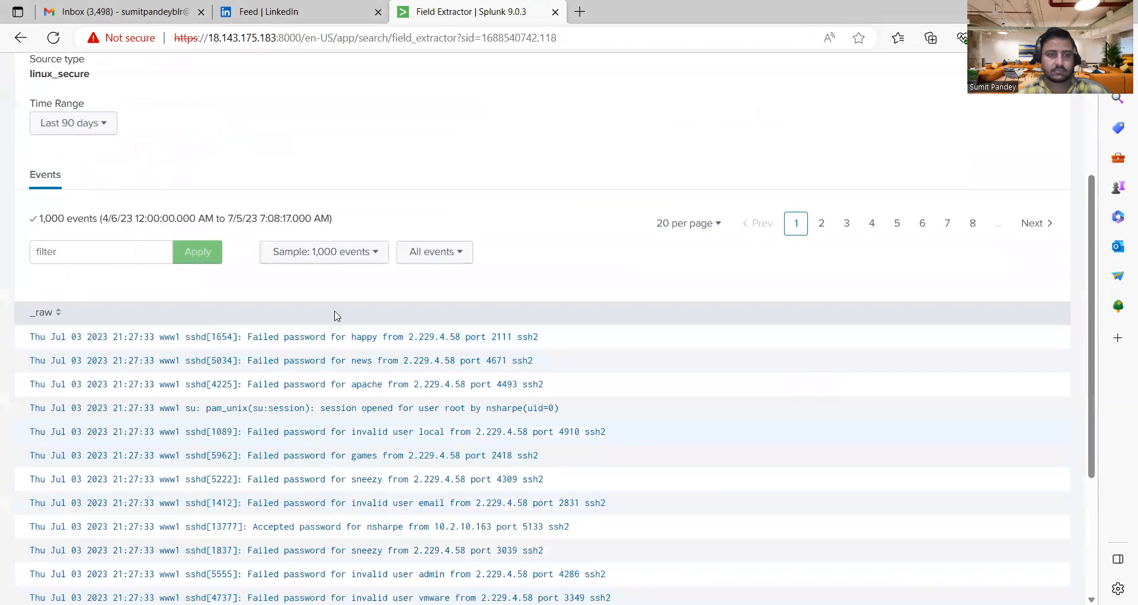
scroll(472, 292, up, 3)
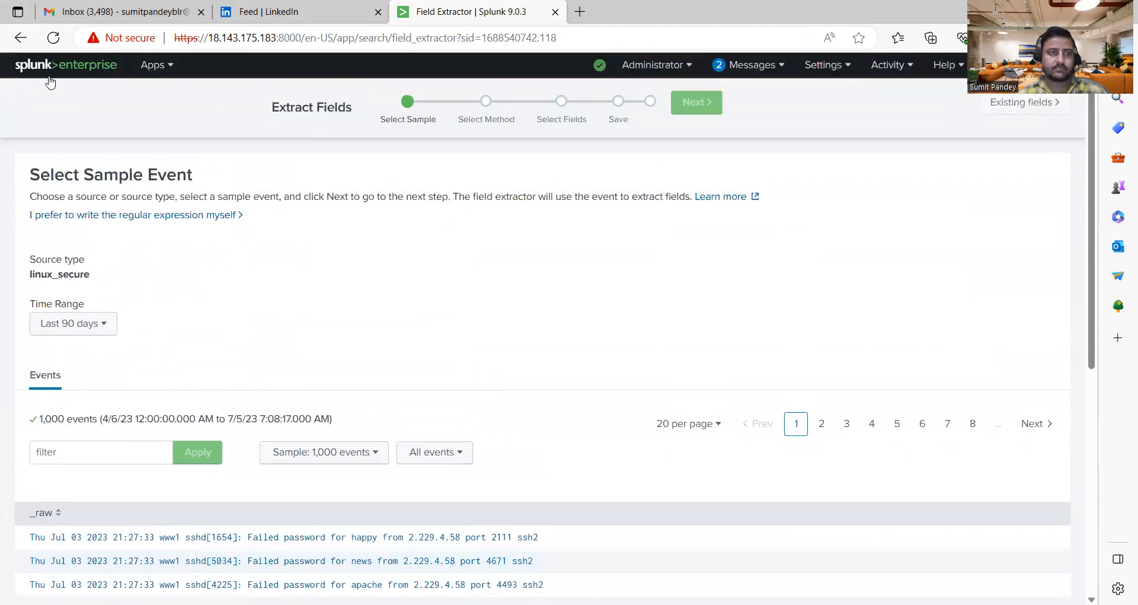
click(21, 40)
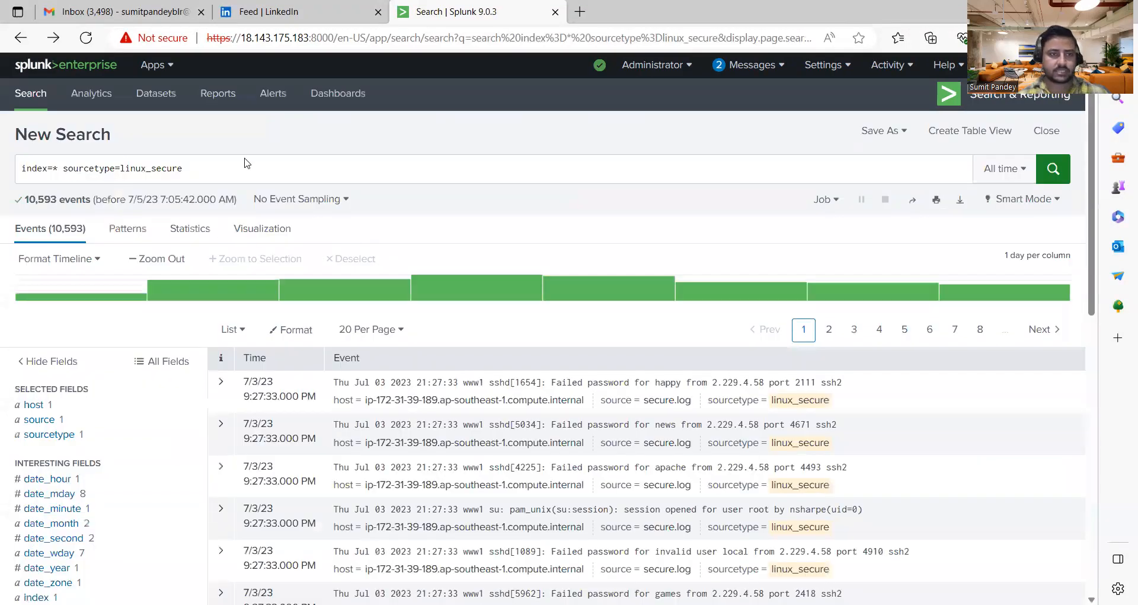
Start extracting new fields from the field list, using the first failed-password event as the sample, and view the available extraction methods.
scroll(161, 406, down, 1)
scroll(75, 536, down, 4)
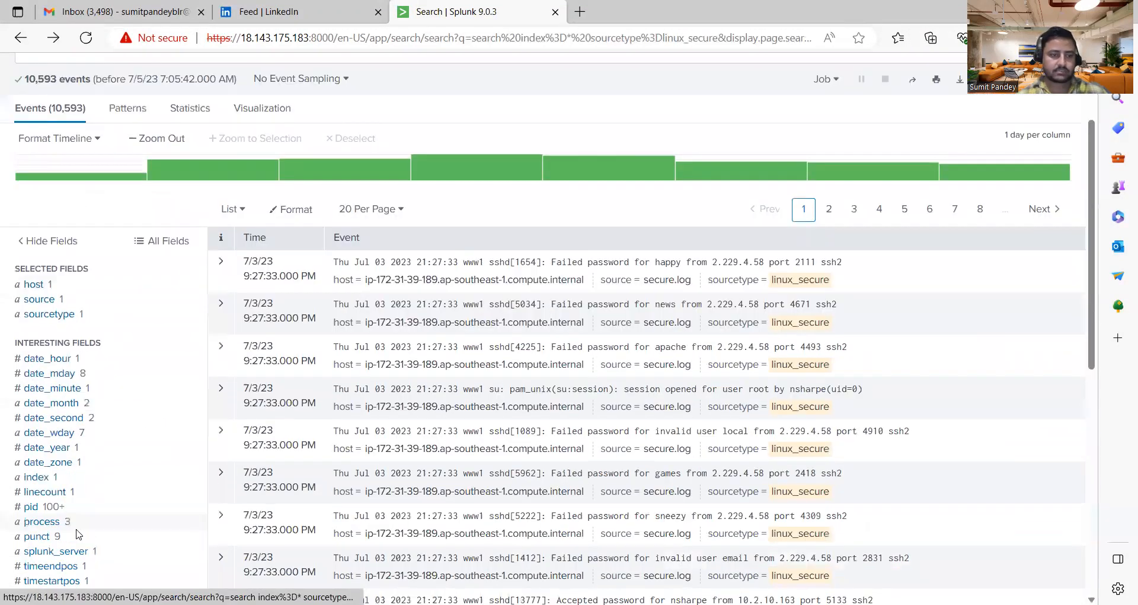
click(114, 478)
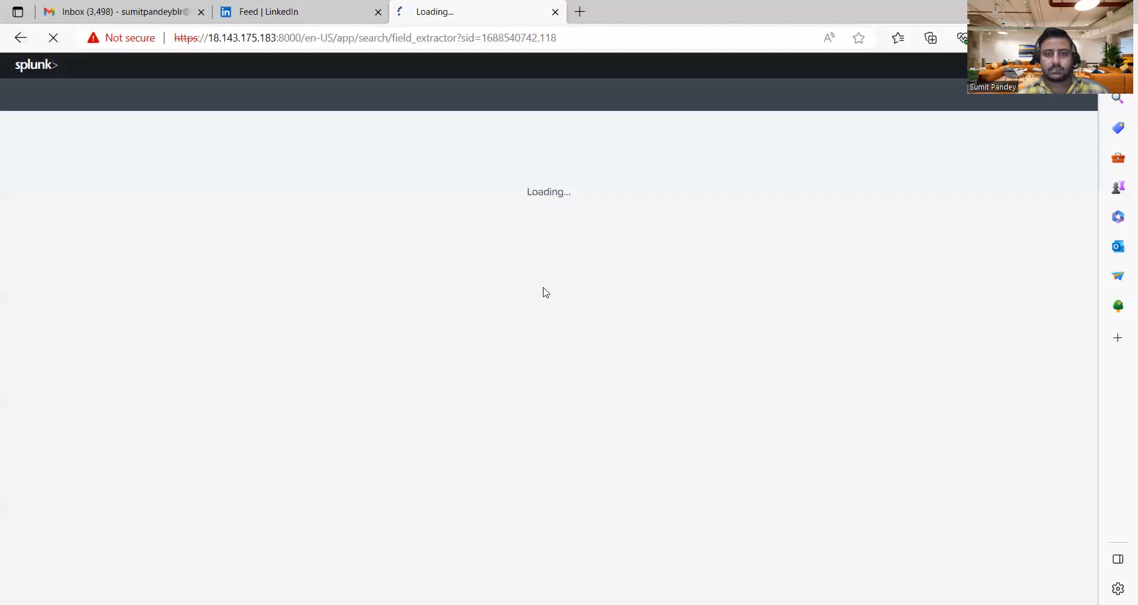
scroll(310, 455, down, 1)
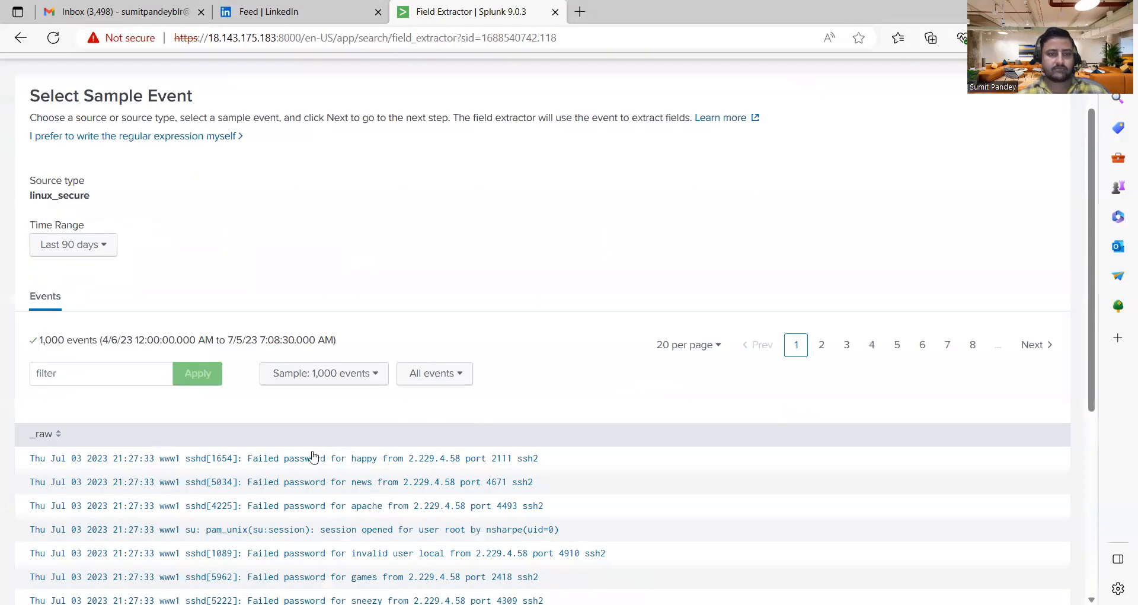
click(305, 463)
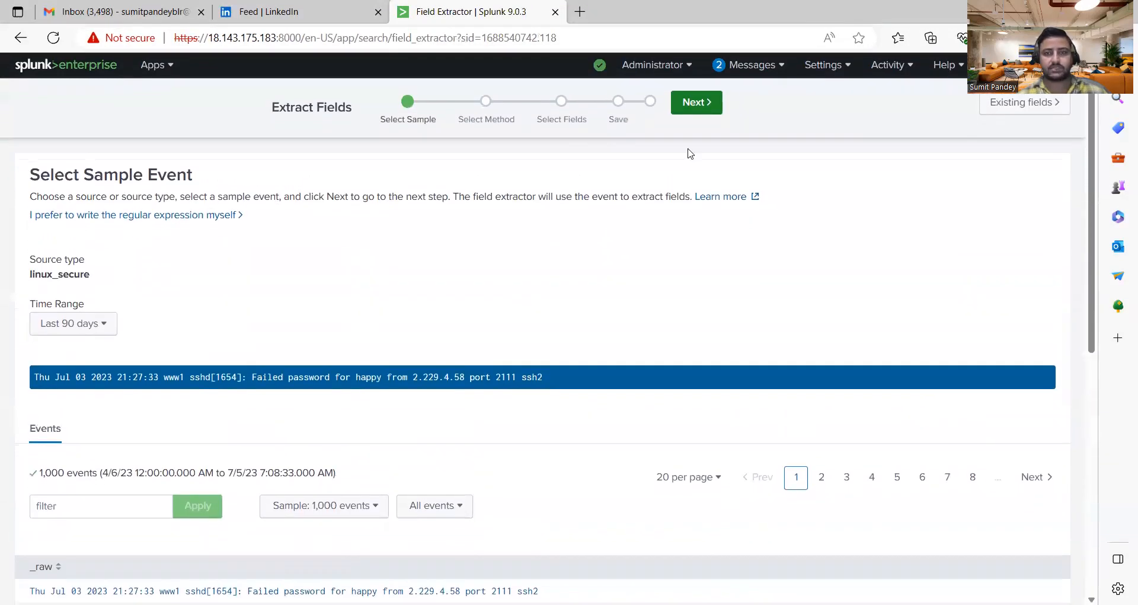
click(695, 102)
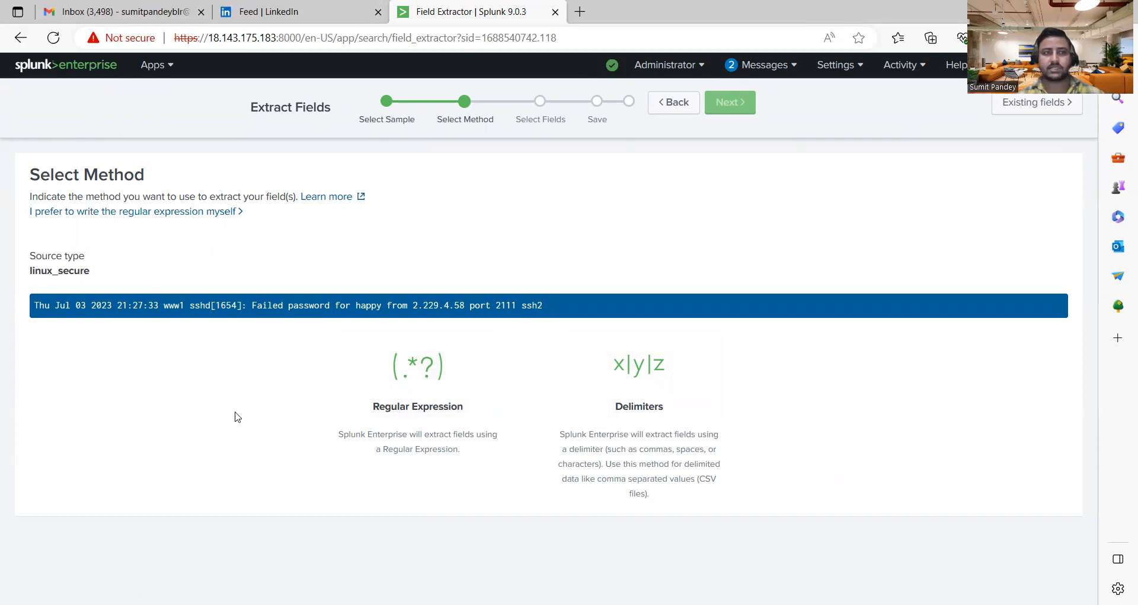
click(20, 38)
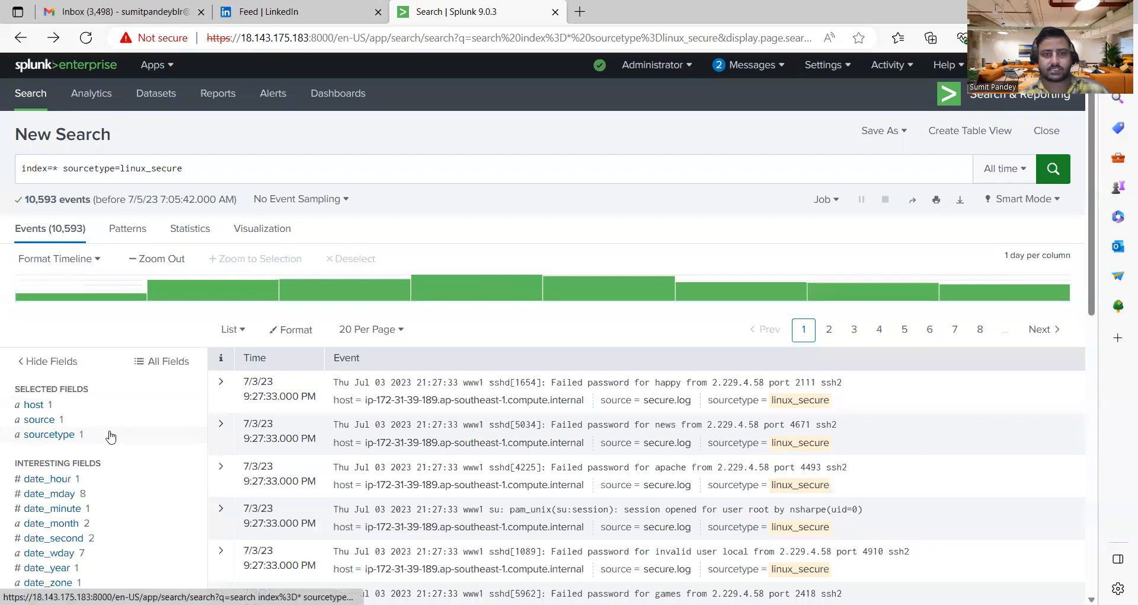
Expand the first event in the search results and open field extraction from its event actions.
scroll(110, 436, down, 1)
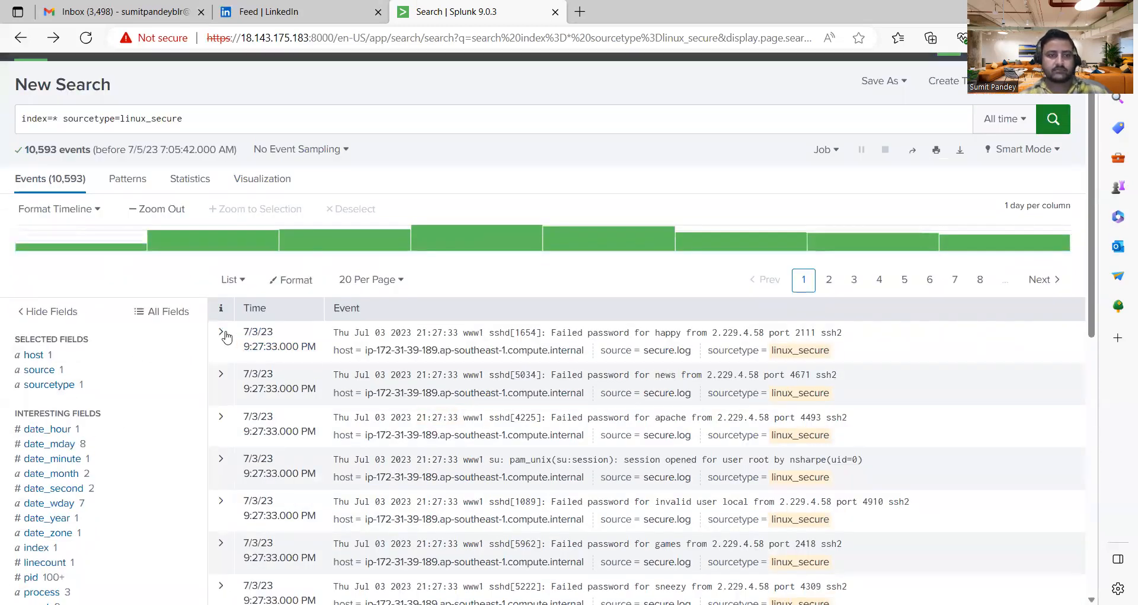
click(222, 334)
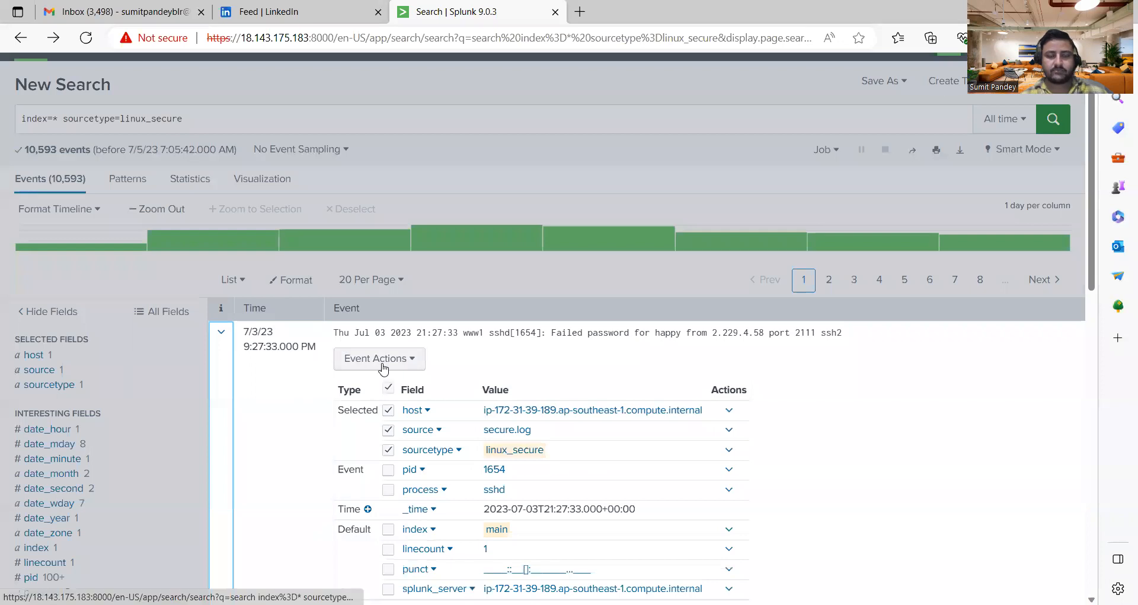
click(383, 365)
click(331, 409)
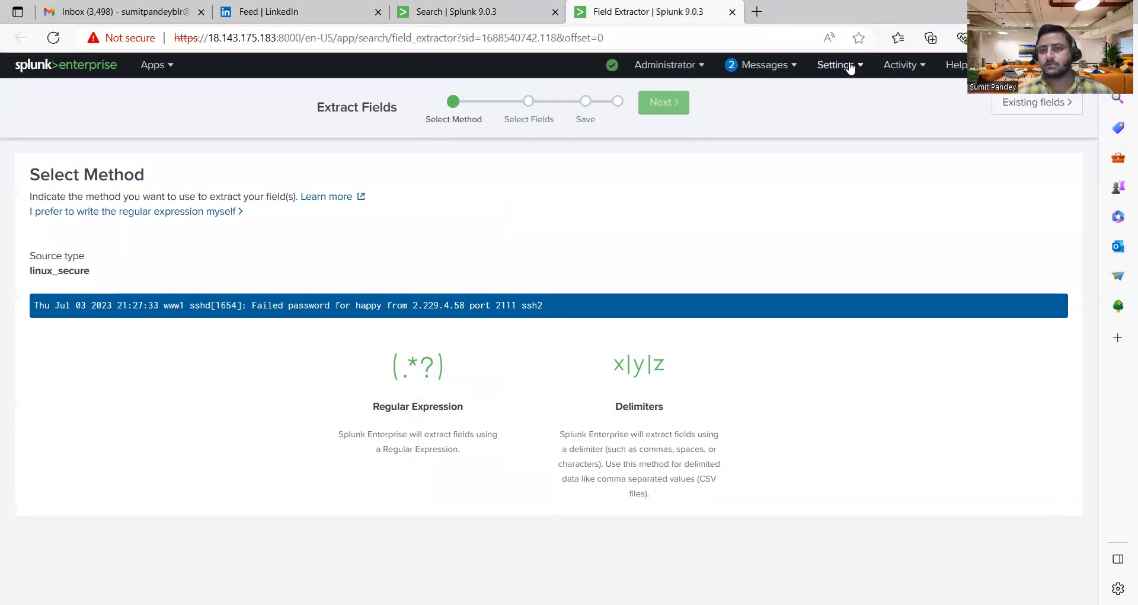
Open the field extractions list in the settings and view the form for adding a new extraction.
click(847, 69)
click(759, 194)
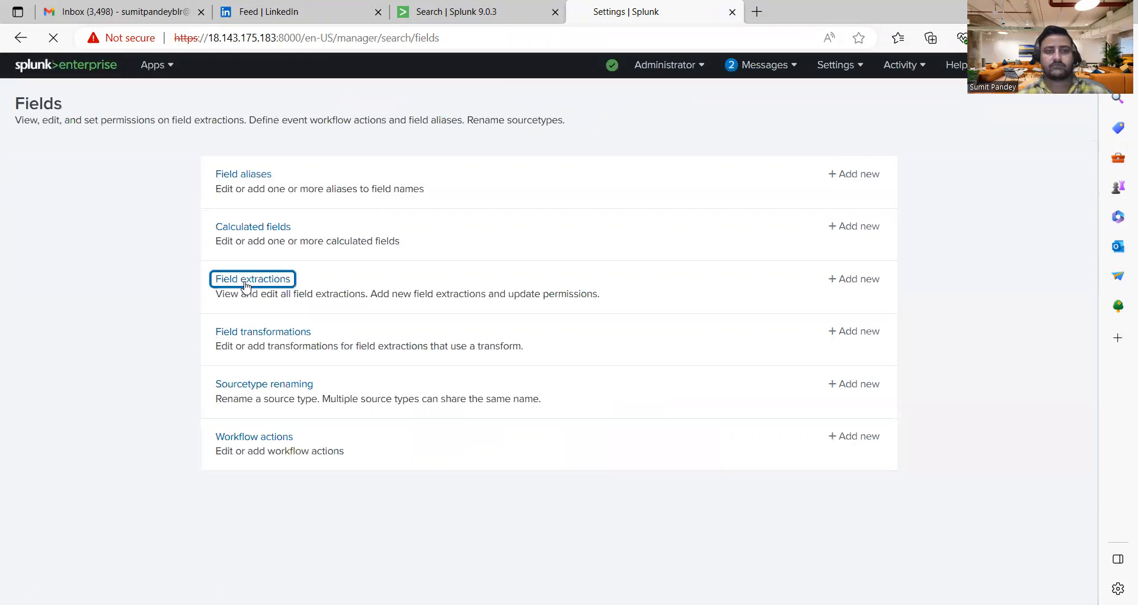
click(243, 278)
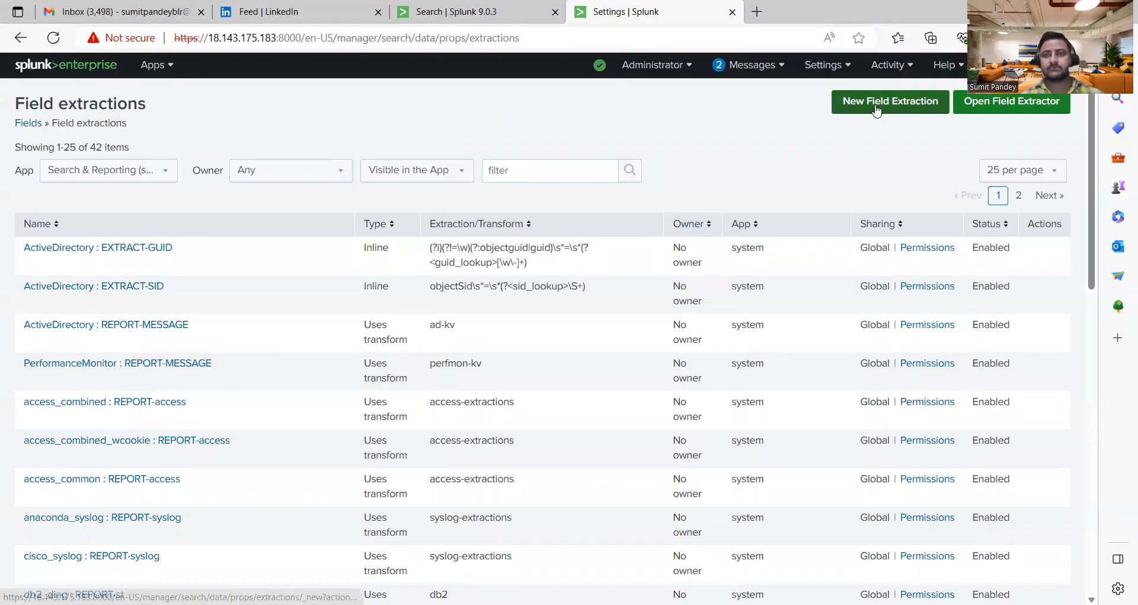
click(876, 111)
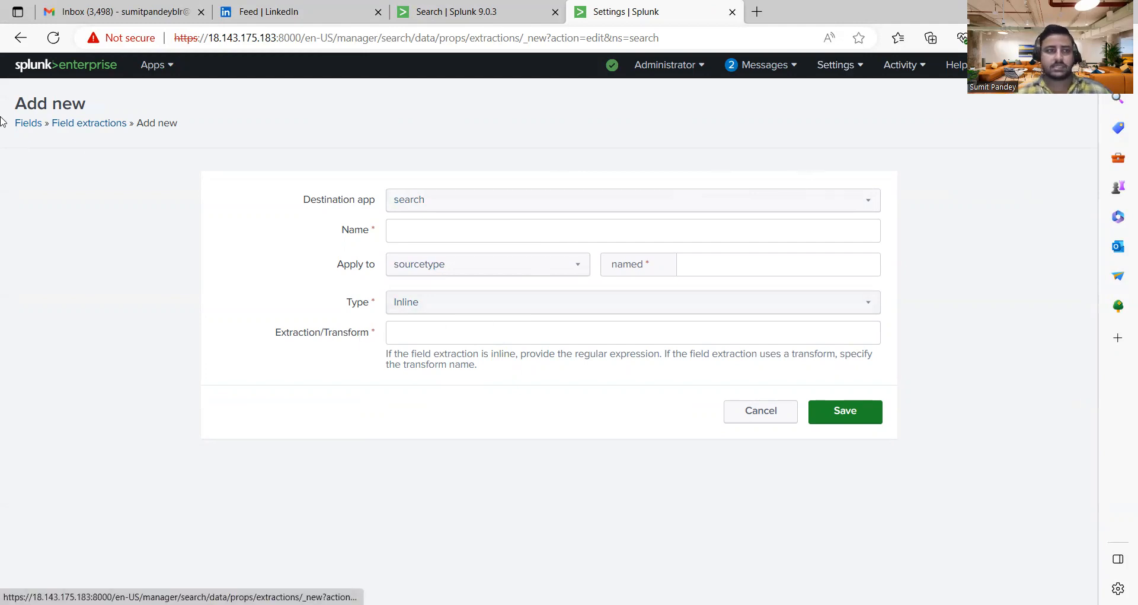
click(20, 37)
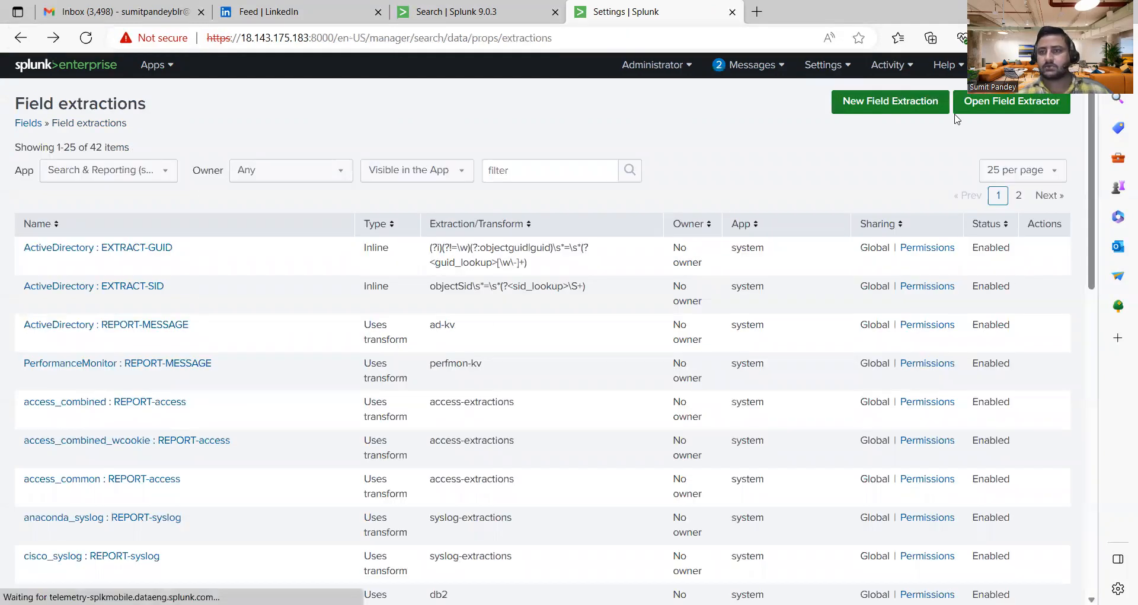
Open the Field Extractor with source type linux_secure and the first failed-password event as sample, and close it again.
click(1028, 106)
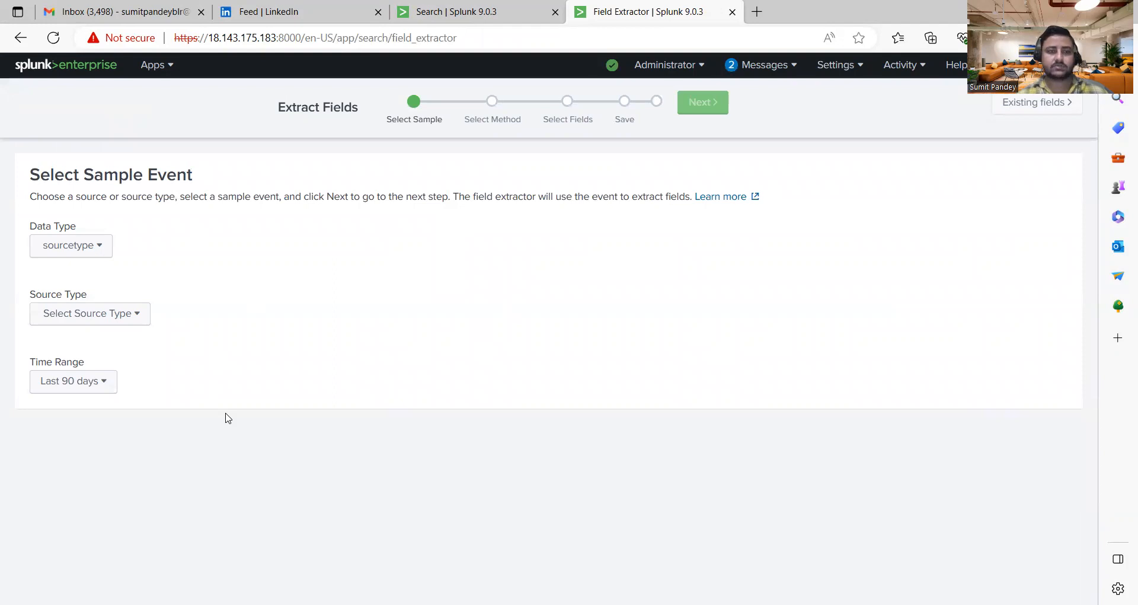
click(112, 323)
text(secu)
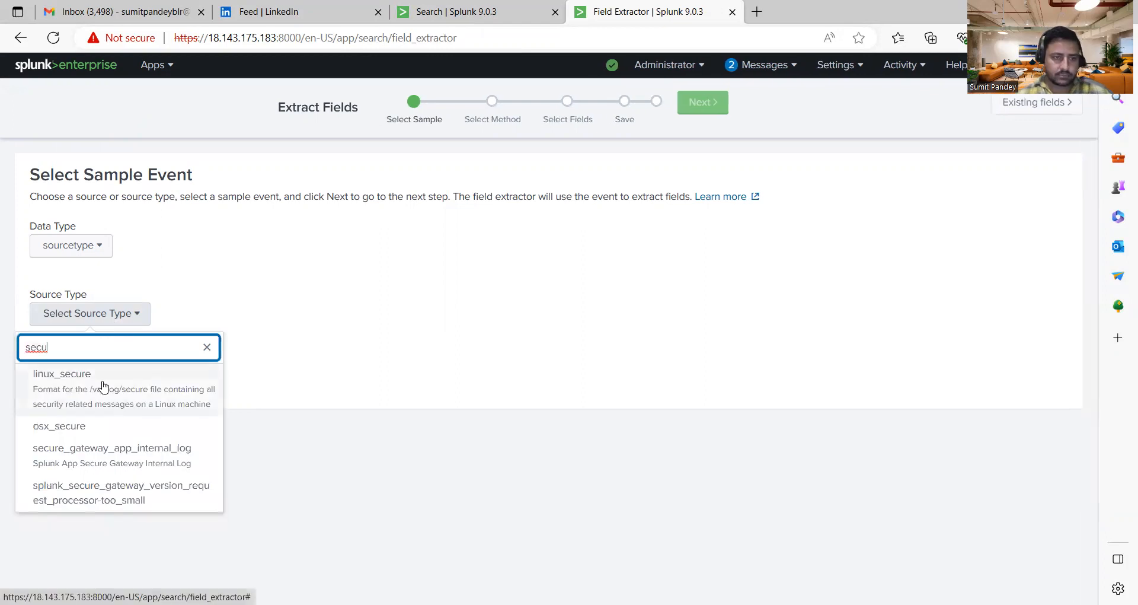
click(98, 388)
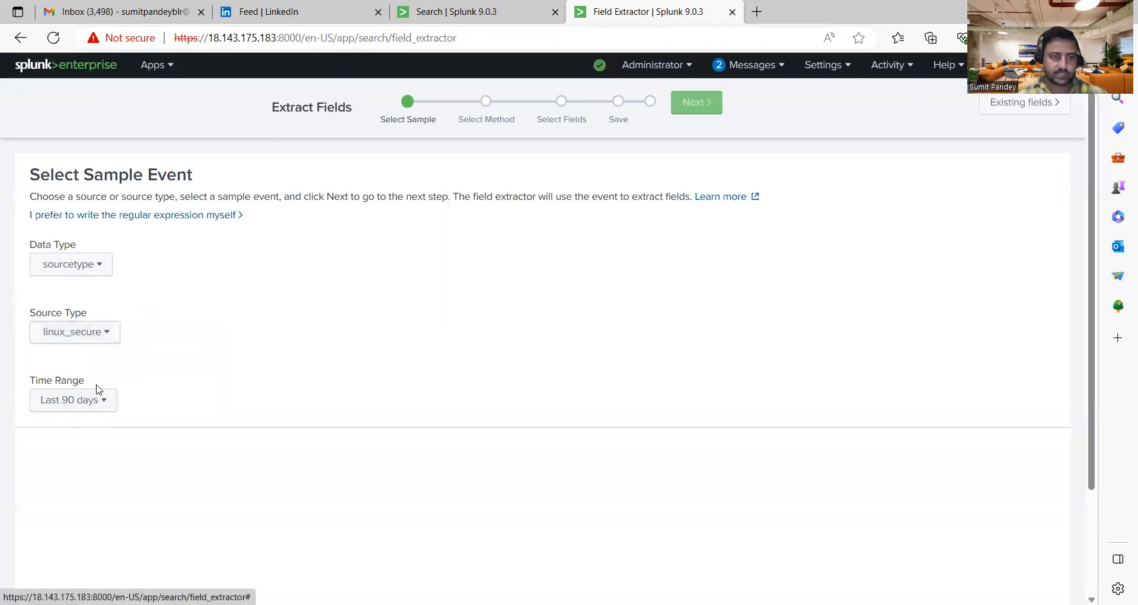
scroll(627, 353, down, 3)
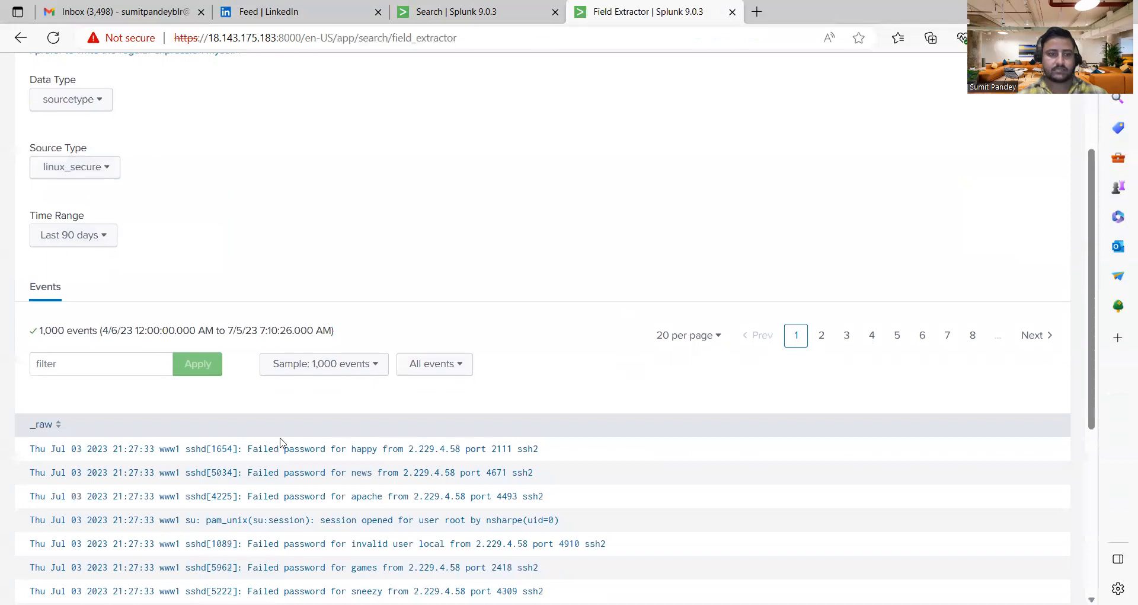
click(268, 449)
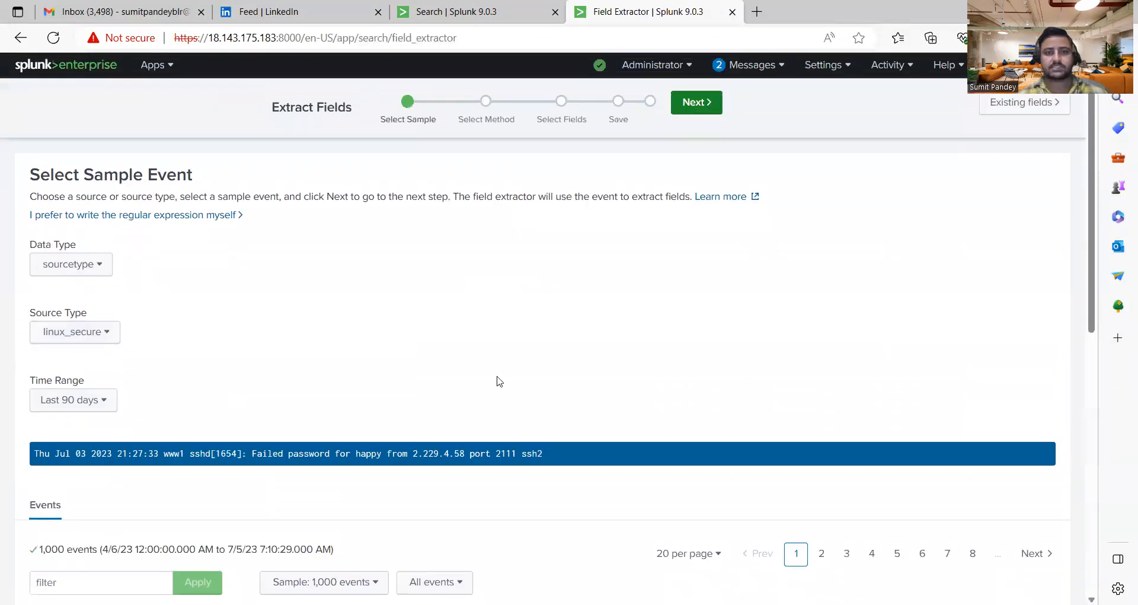
click(167, 69)
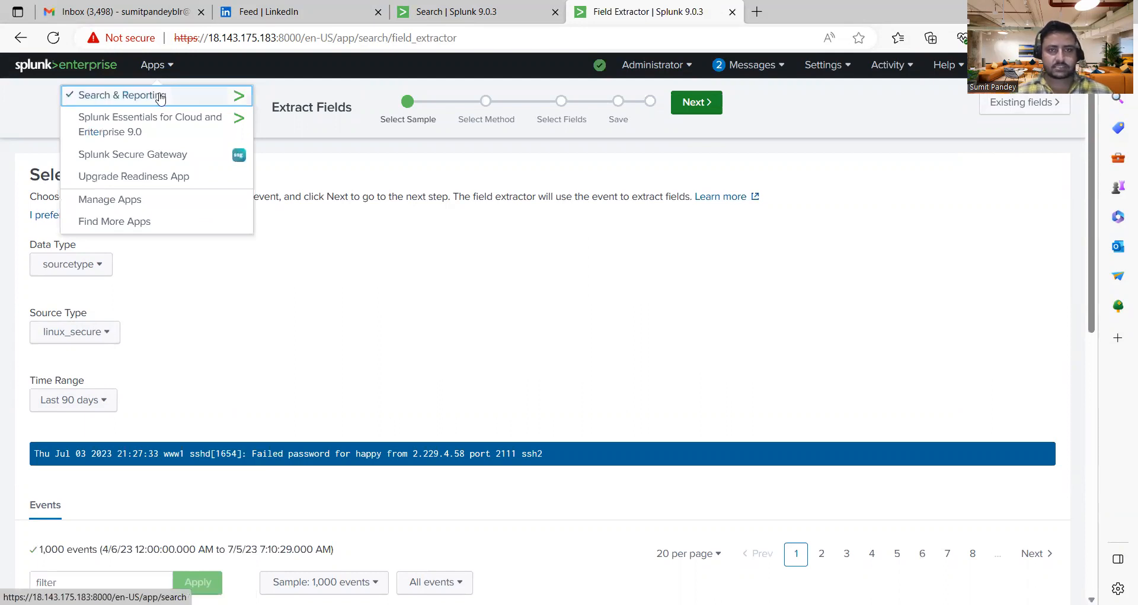
click(732, 12)
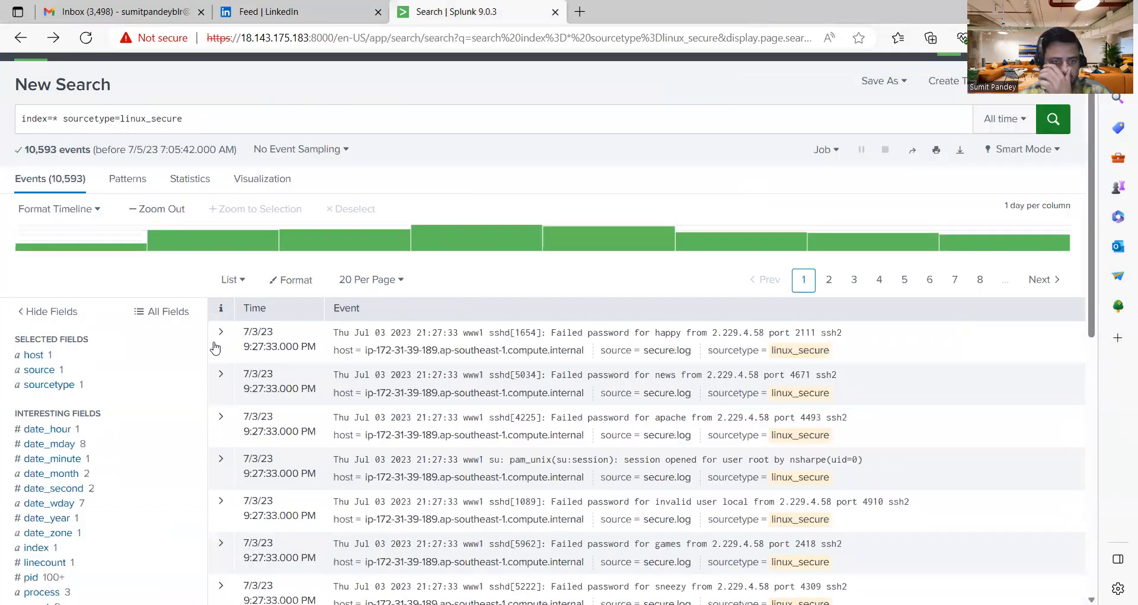
Expand the first failed-password event in the search results and start extracting fields from it.
click(220, 333)
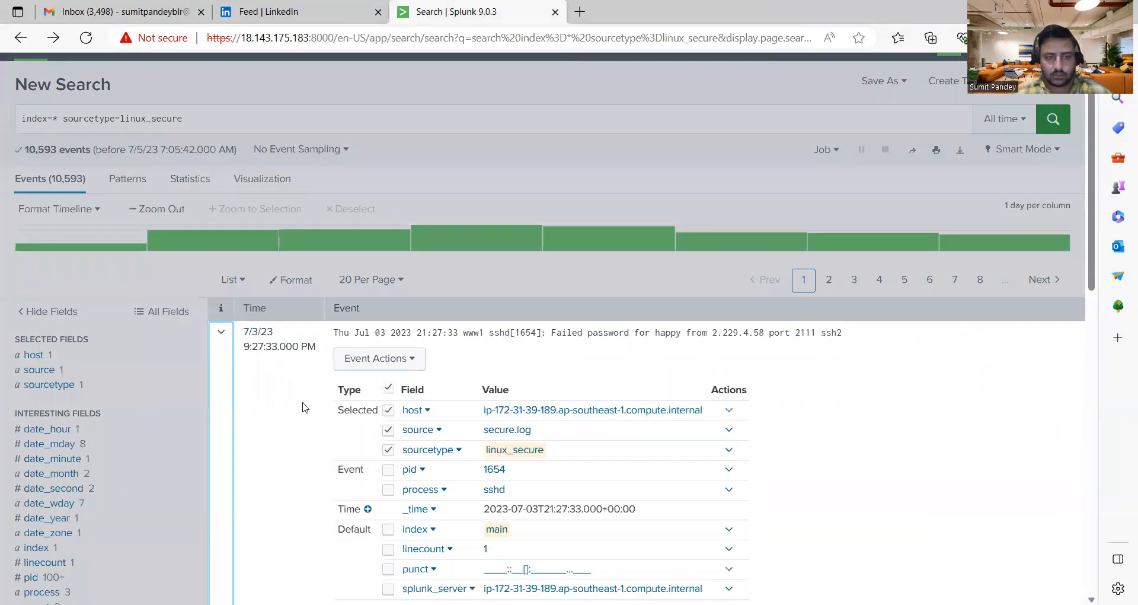
scroll(380, 356, down, 1)
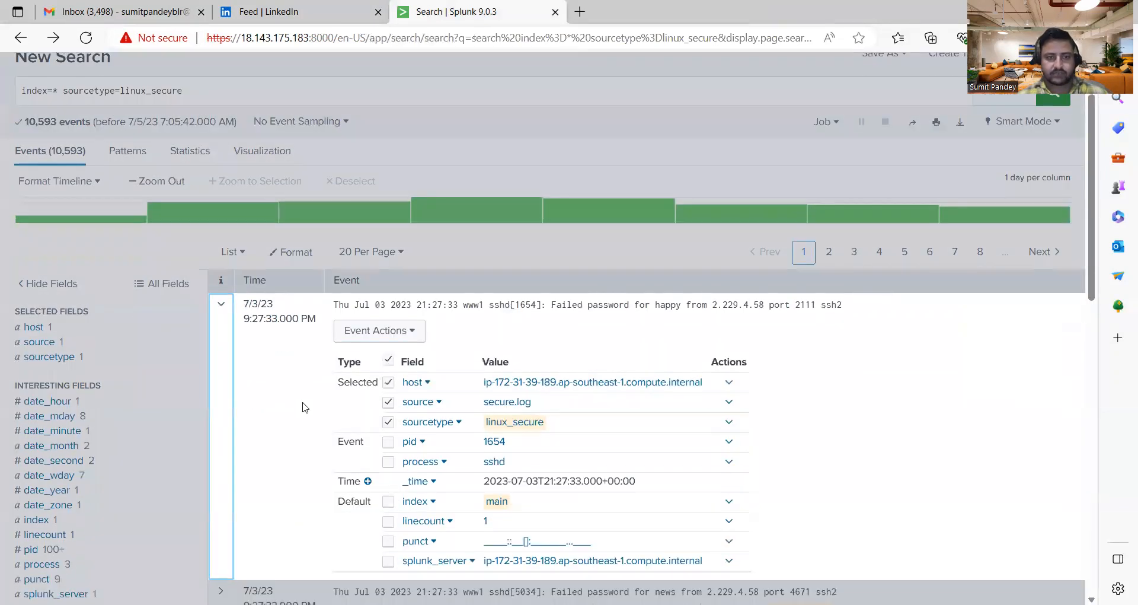
click(395, 343)
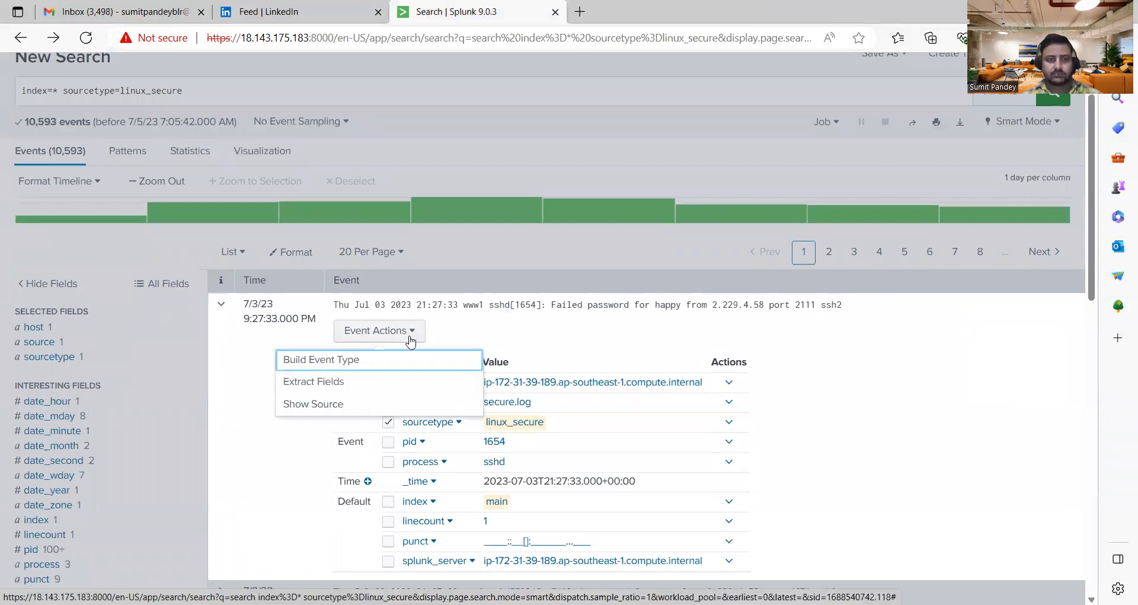
click(324, 389)
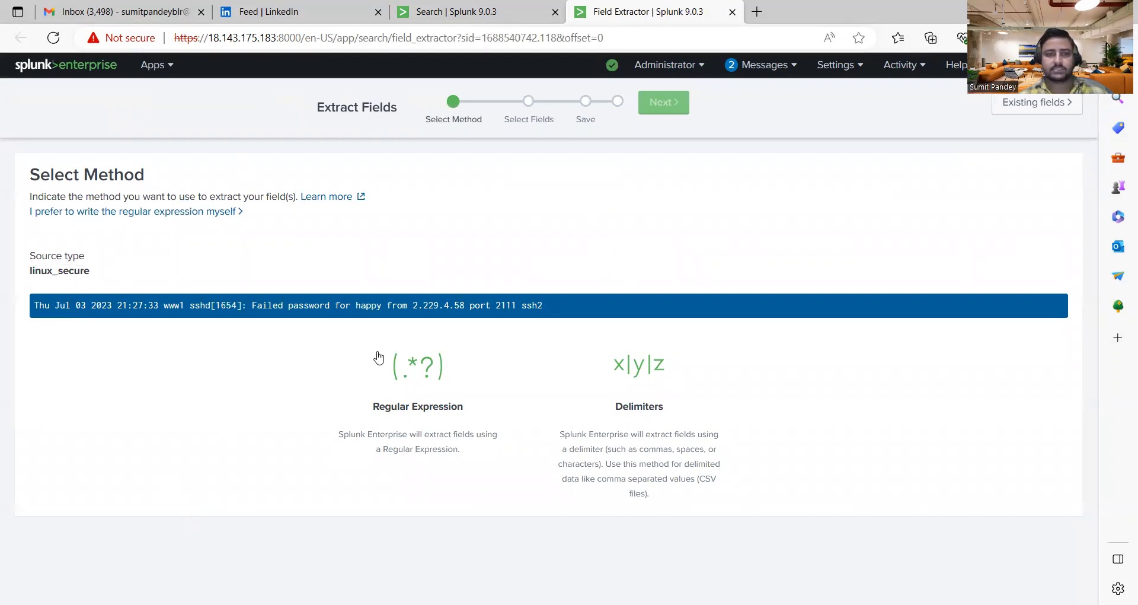
Proceed to field selection with the Regular Expression method and switch back to the search results.
click(419, 387)
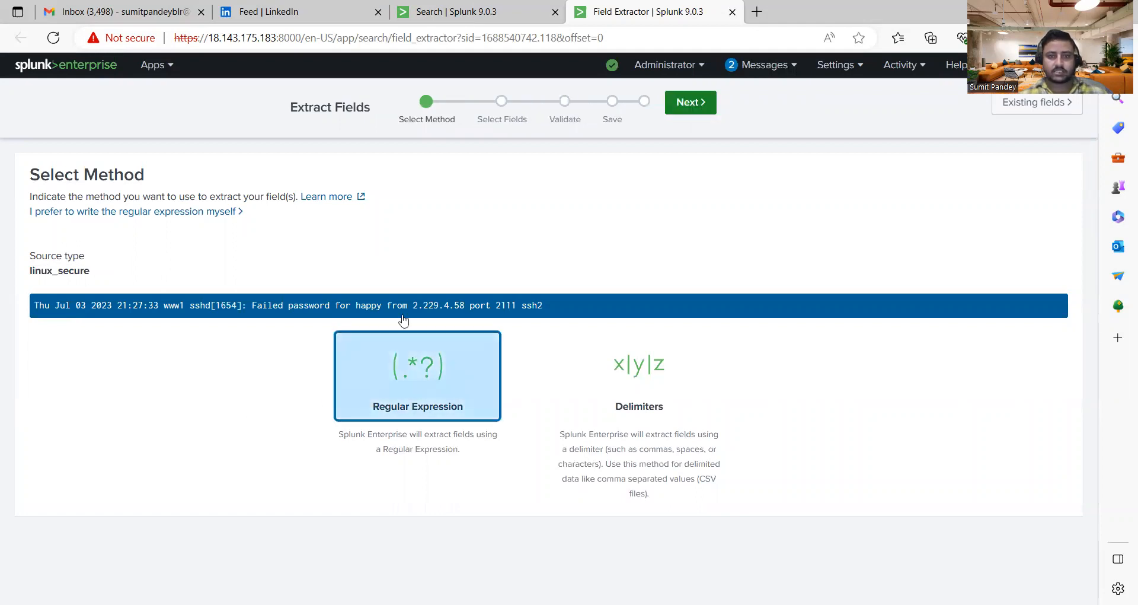
click(689, 105)
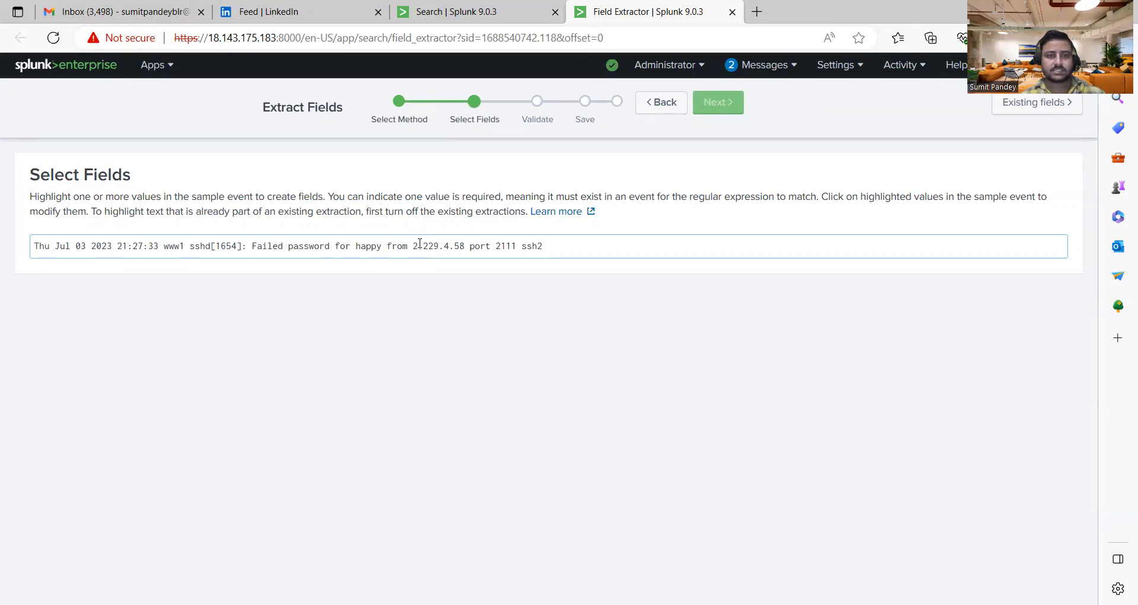
click(449, 7)
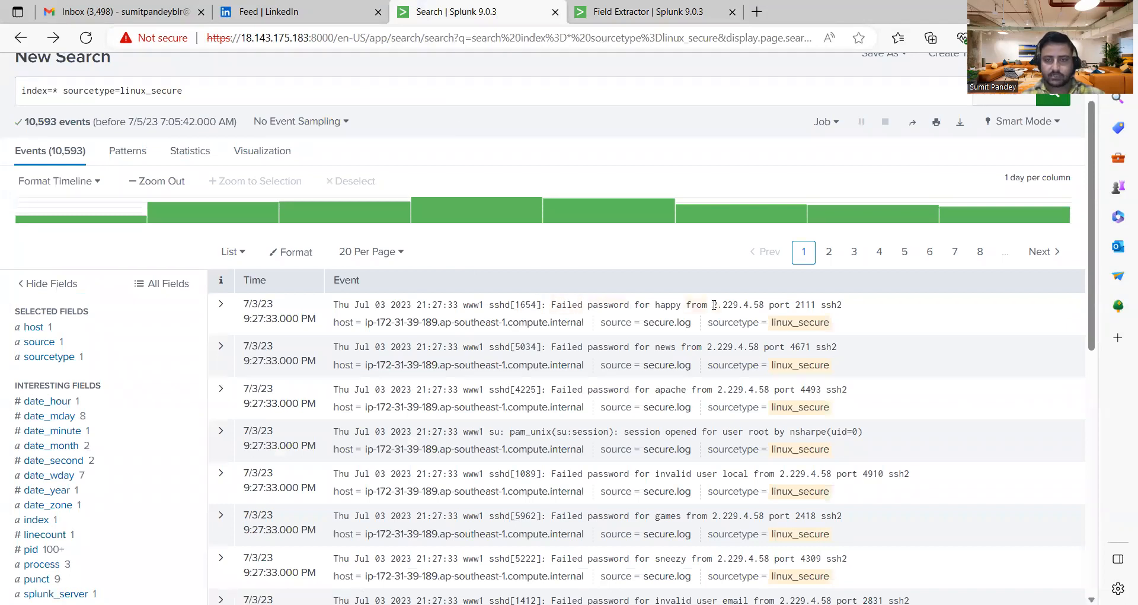
Return to the Field Extractor and extract the word "Failed" in the sample event as a field named Action.
scroll(113, 427, down, 3)
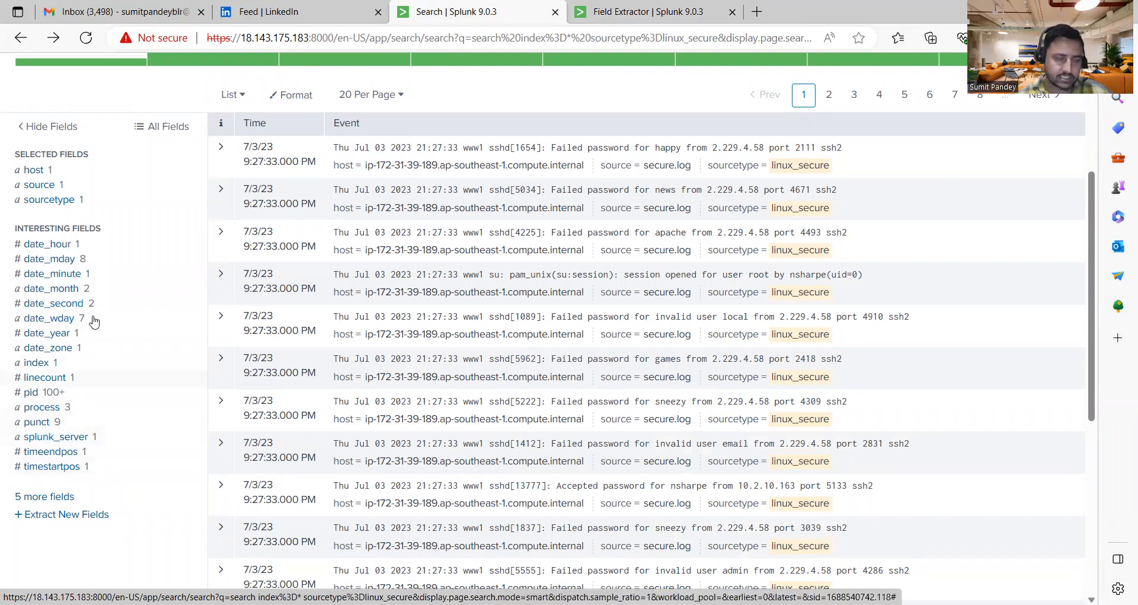
scroll(104, 369, up, 3)
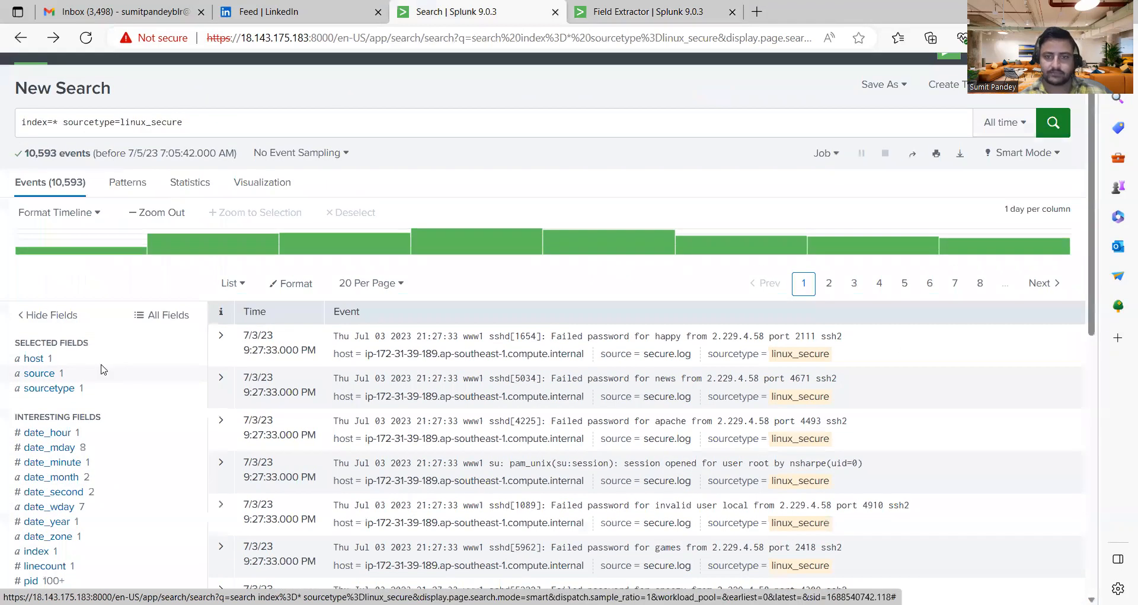
scroll(568, 343, up, 1)
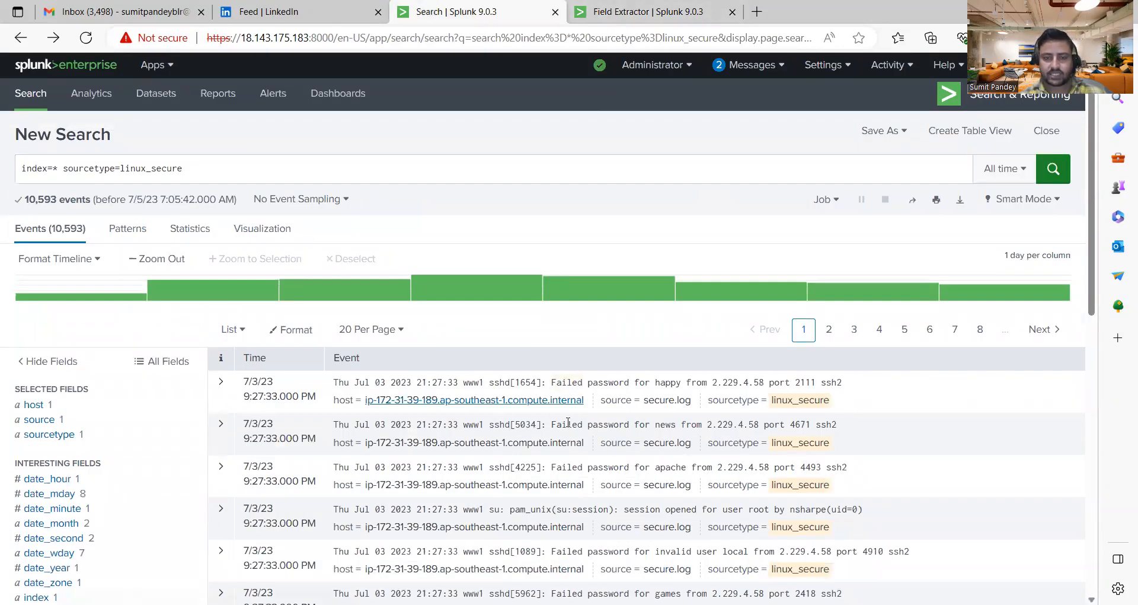
click(644, 9)
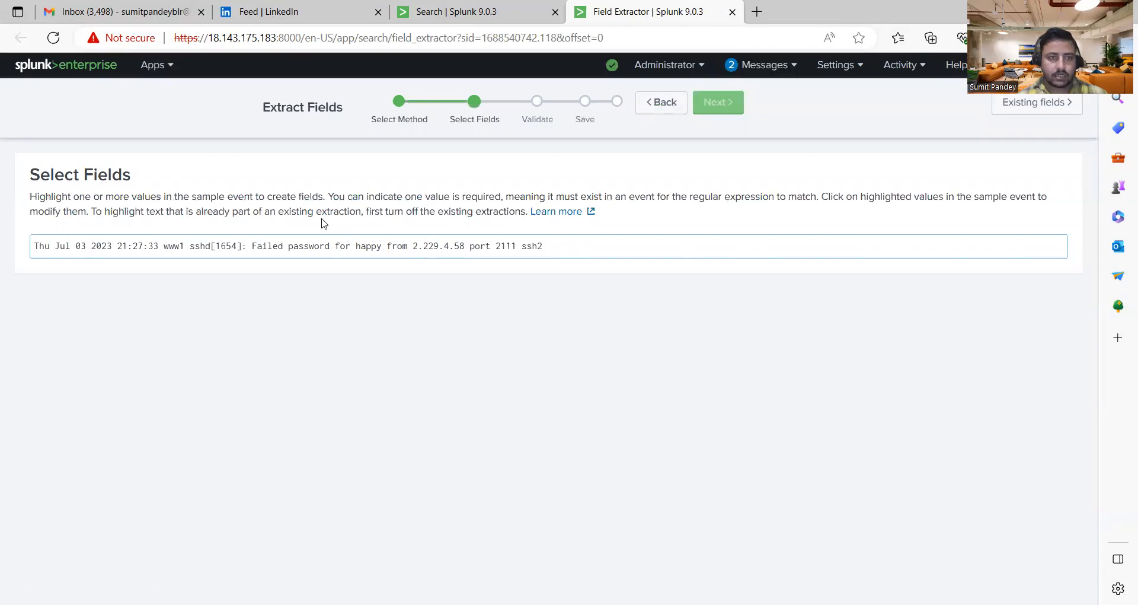
double_click(266, 245)
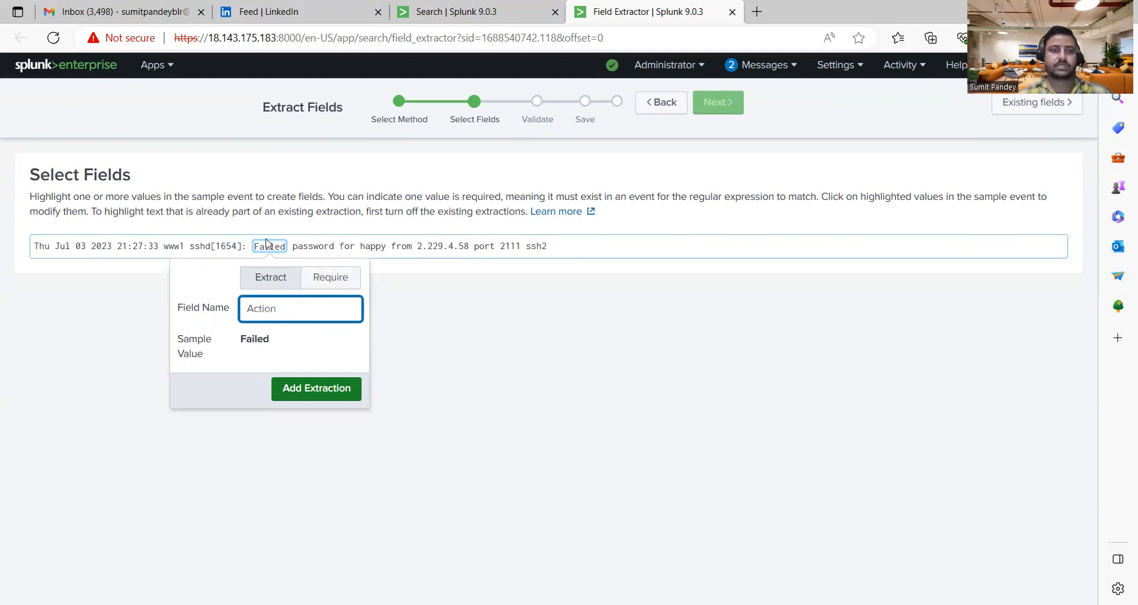
click(303, 387)
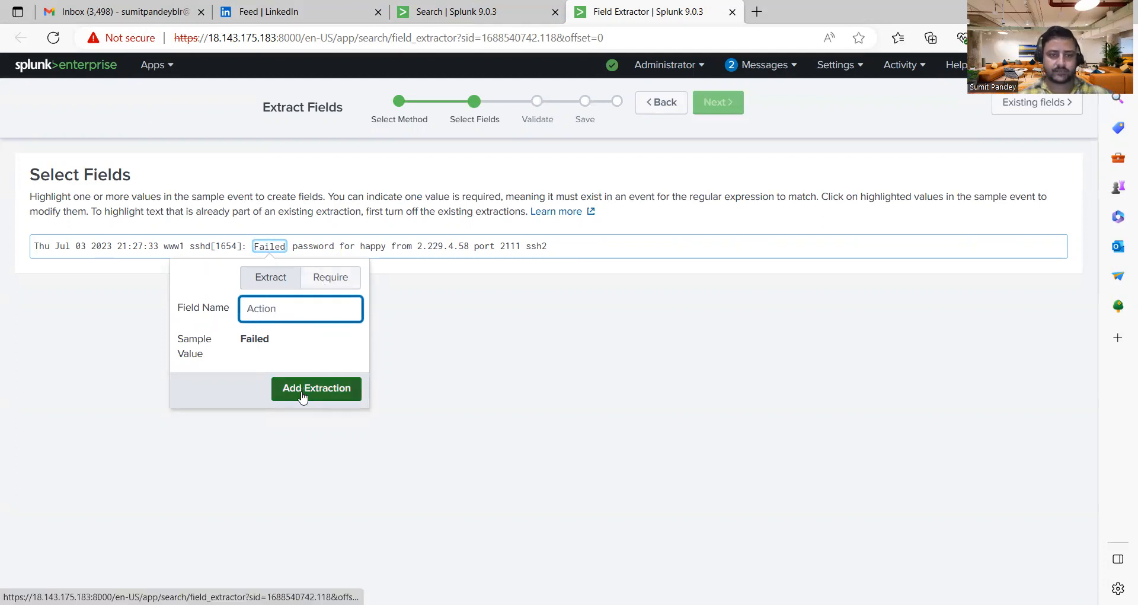
Review the extraction preview, filter it to the non-matching events, and show all events again.
scroll(483, 398, down, 2)
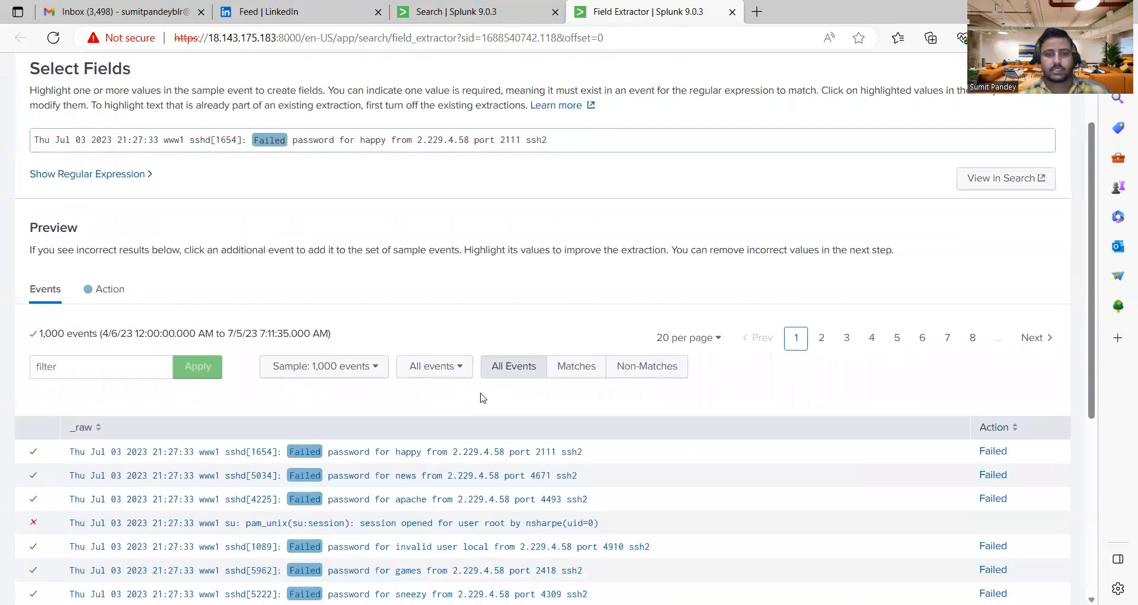
scroll(355, 492, down, 2)
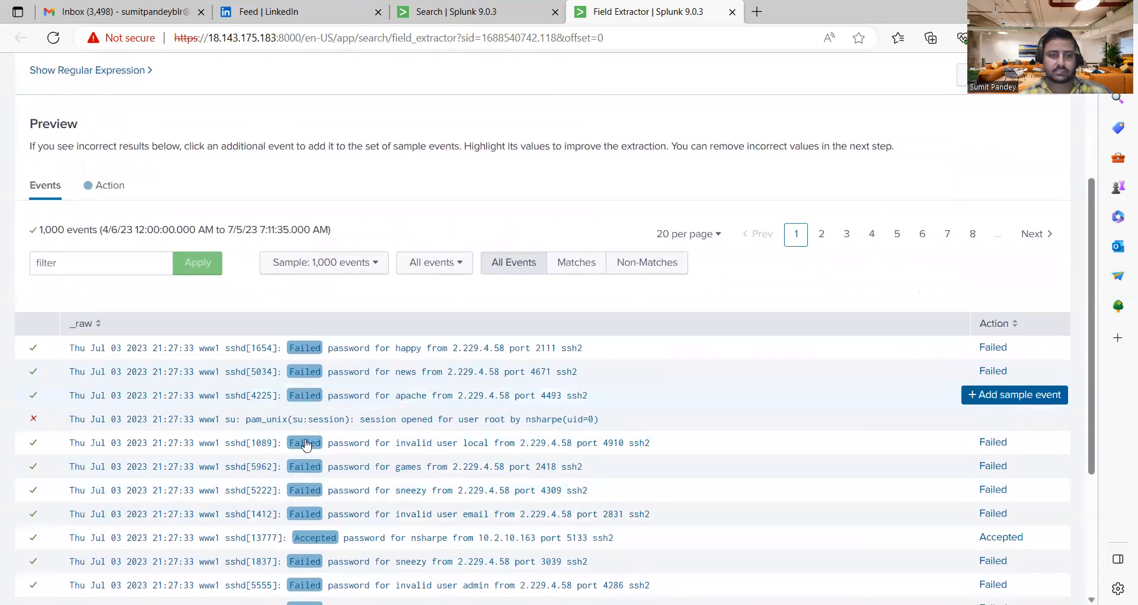
click(641, 262)
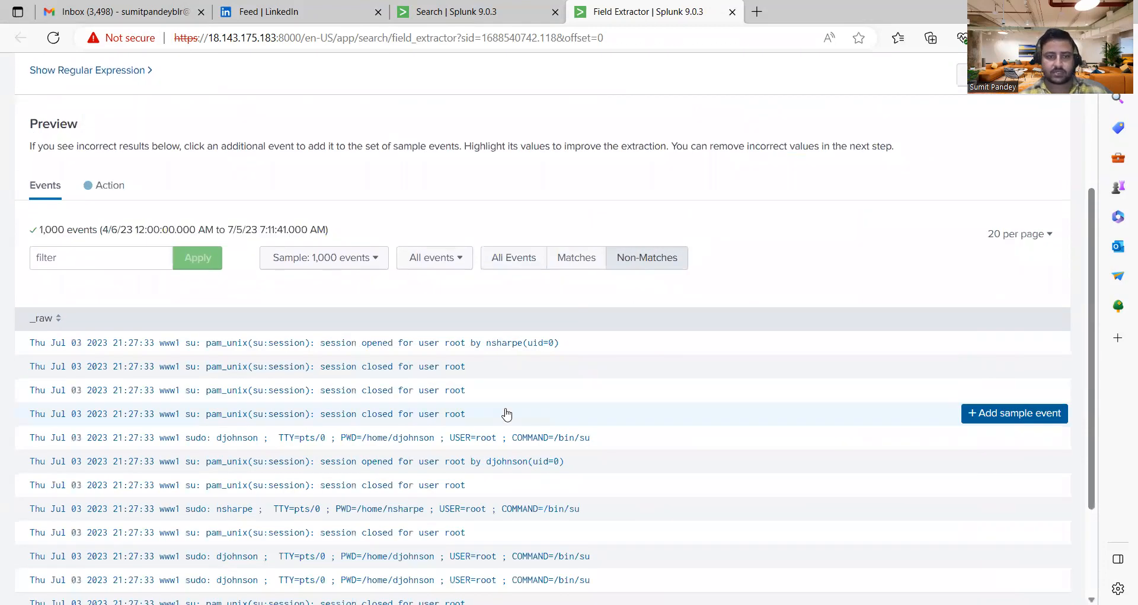
scroll(506, 411, down, 3)
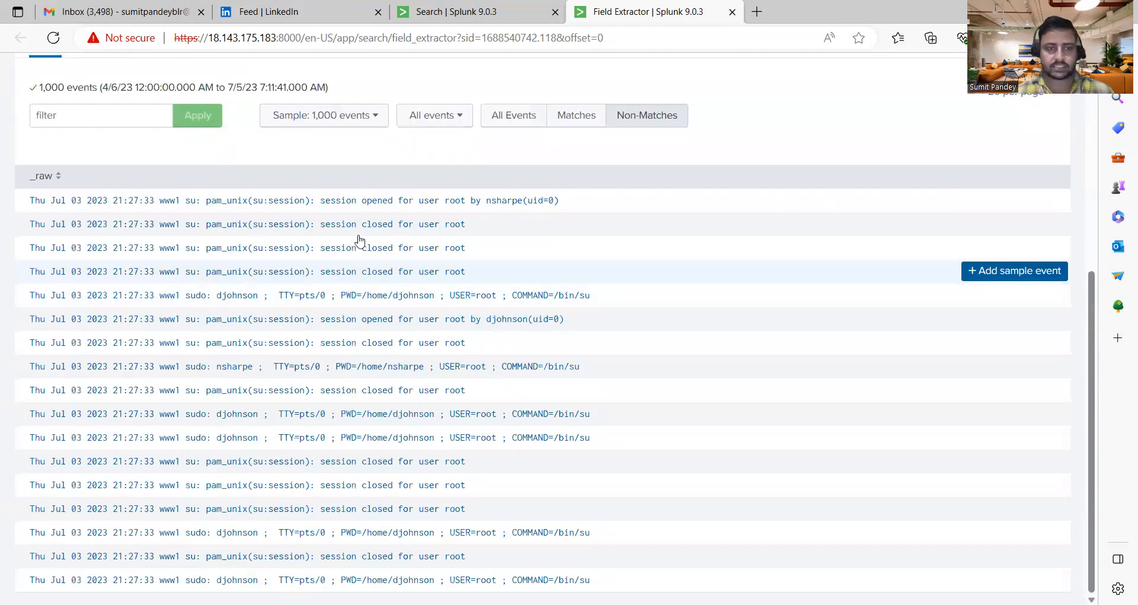
scroll(319, 513, down, 1)
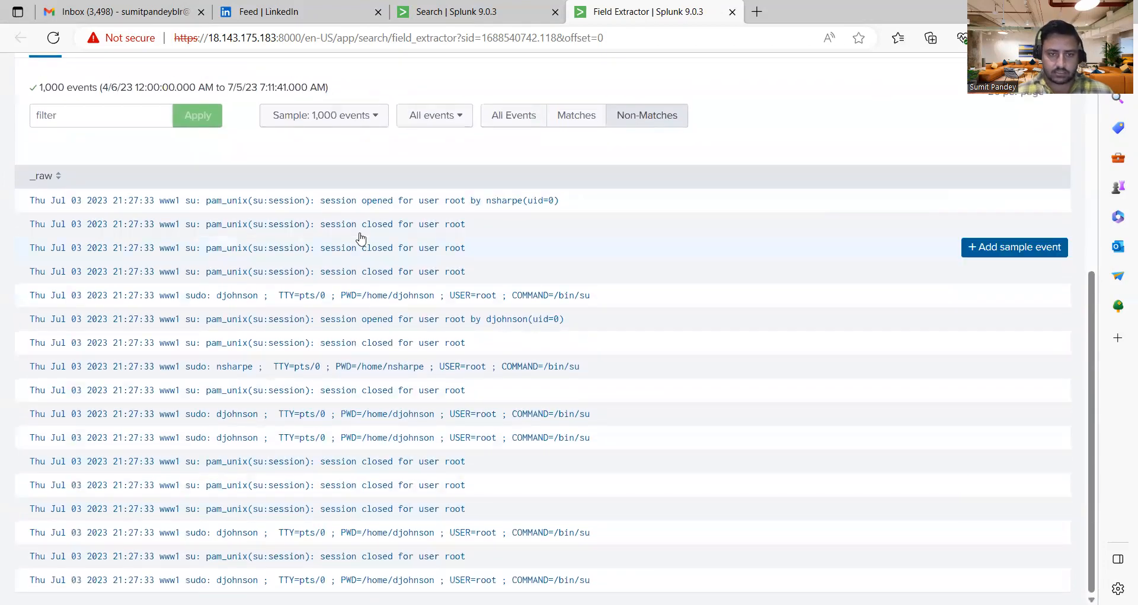
scroll(398, 289, up, 3)
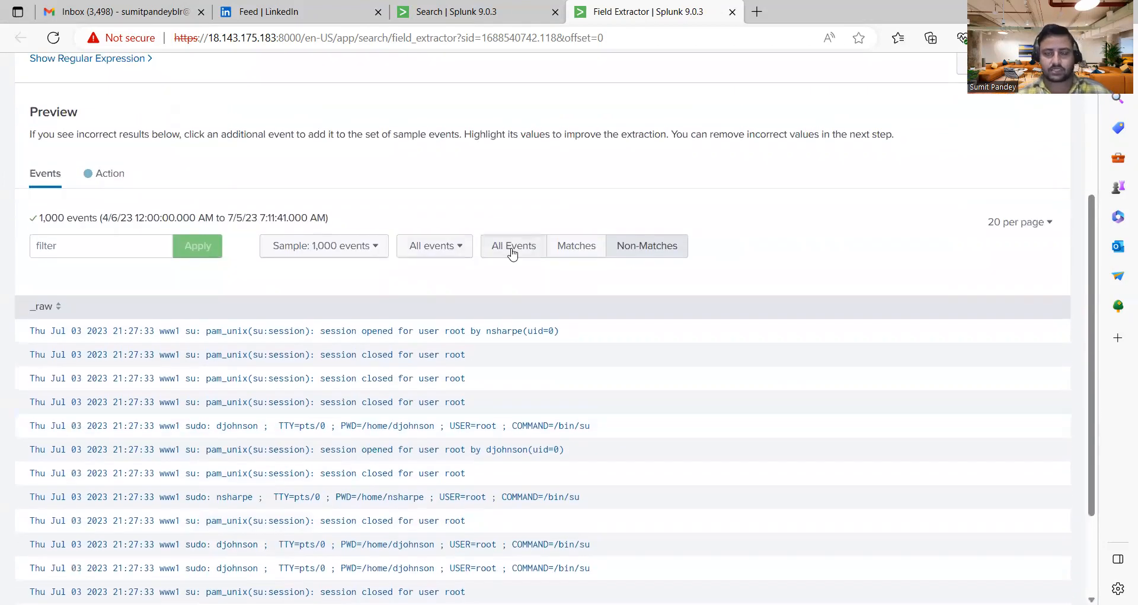
click(513, 253)
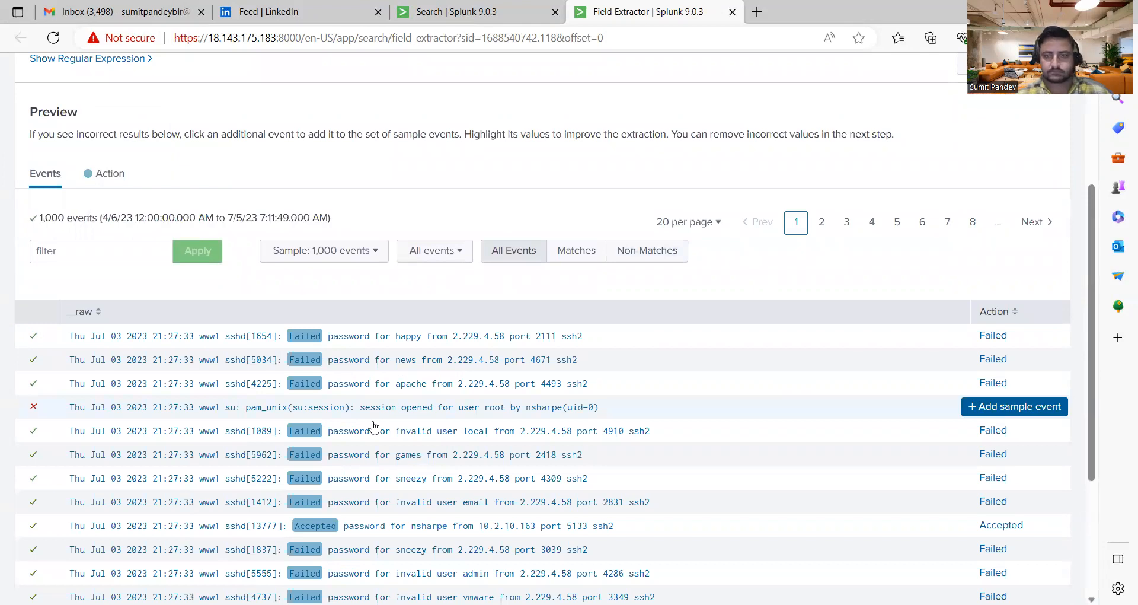
Check the value breakdown of the Action field in the preview and return to the event list.
scroll(342, 344, up, 2)
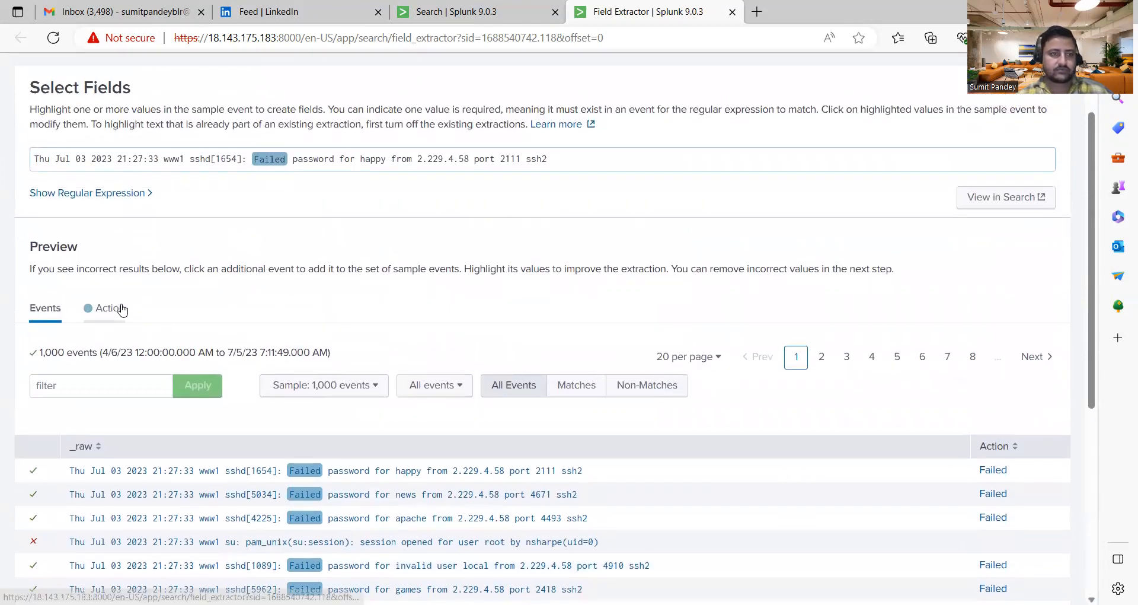
click(119, 295)
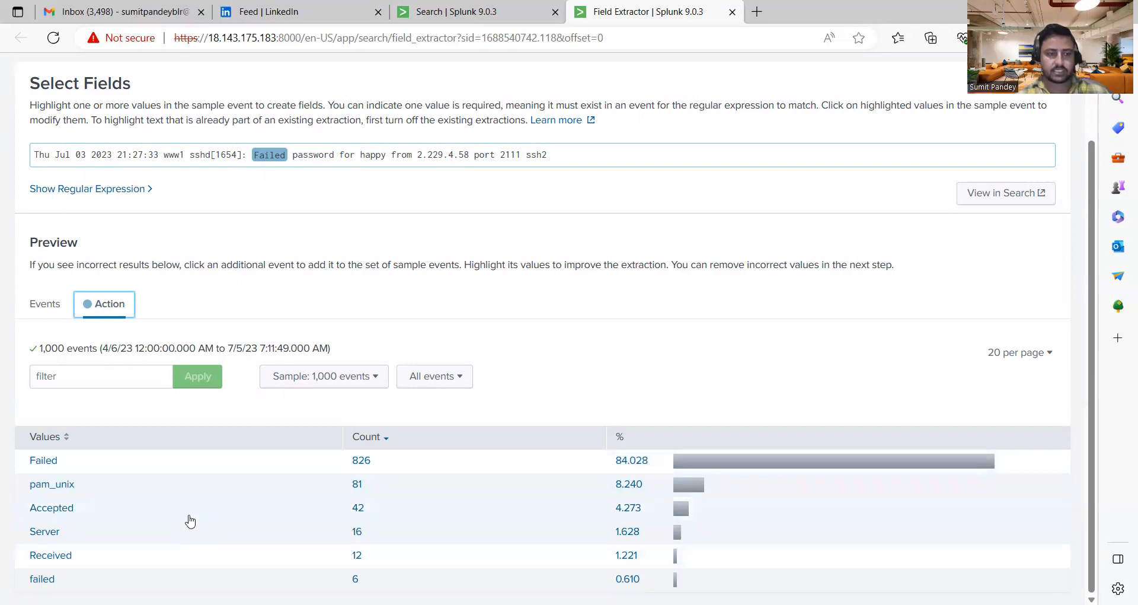
scroll(219, 393, up, 3)
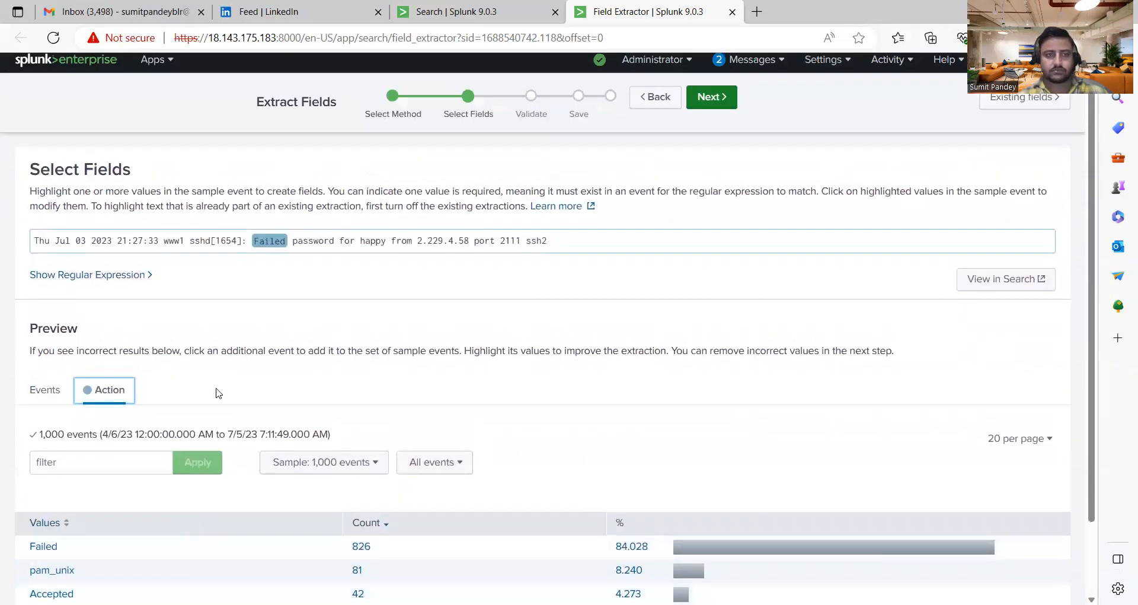
click(39, 396)
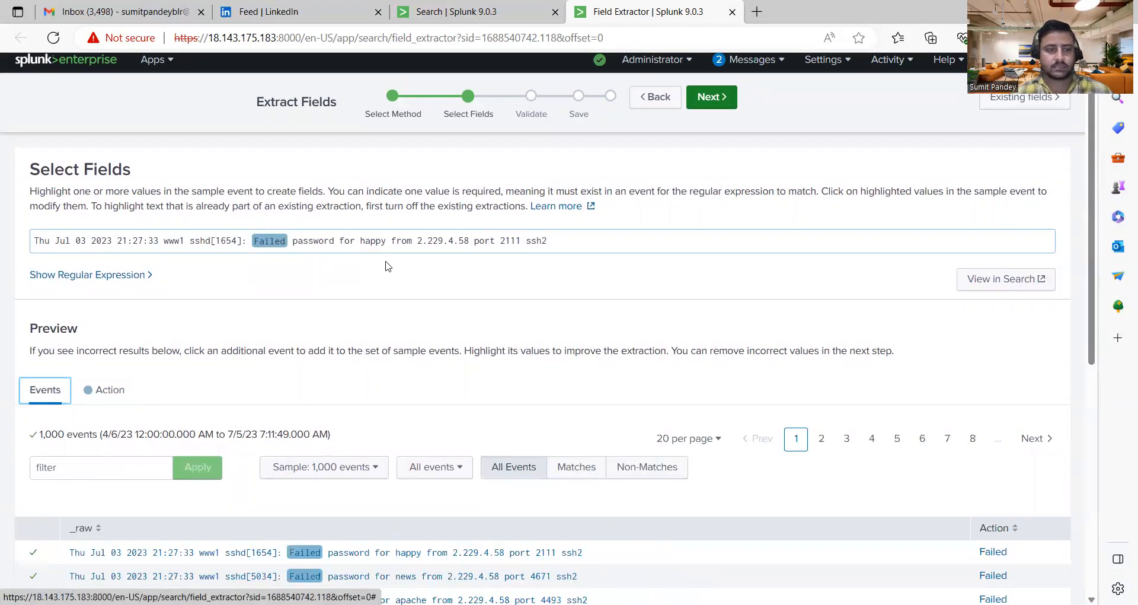
Proceed through validation and save the extraction under the name Action with Owner permissions.
click(709, 98)
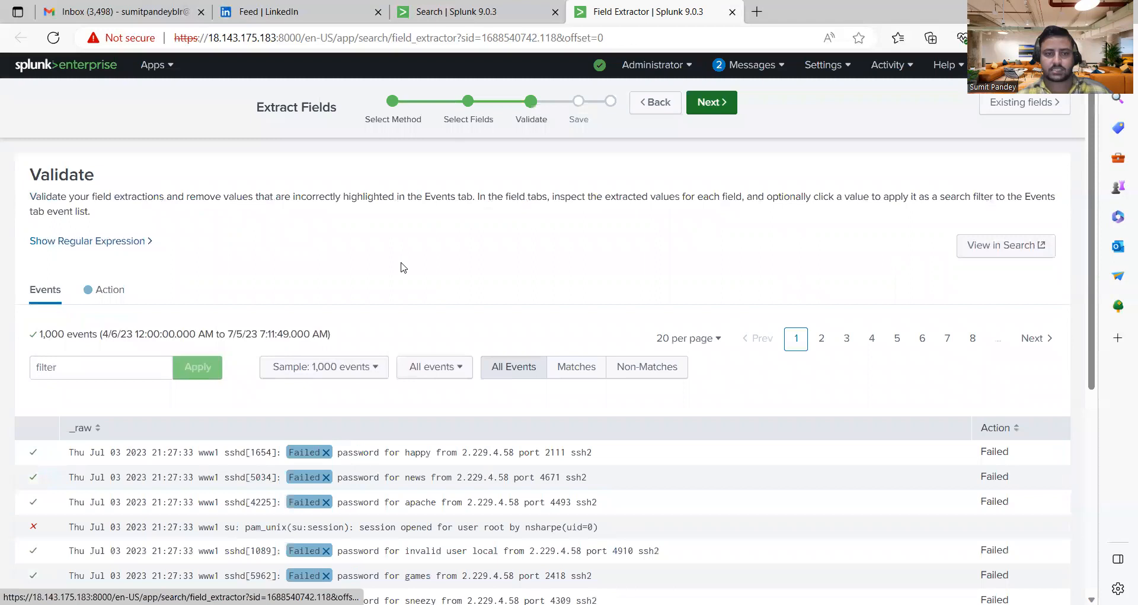
click(714, 109)
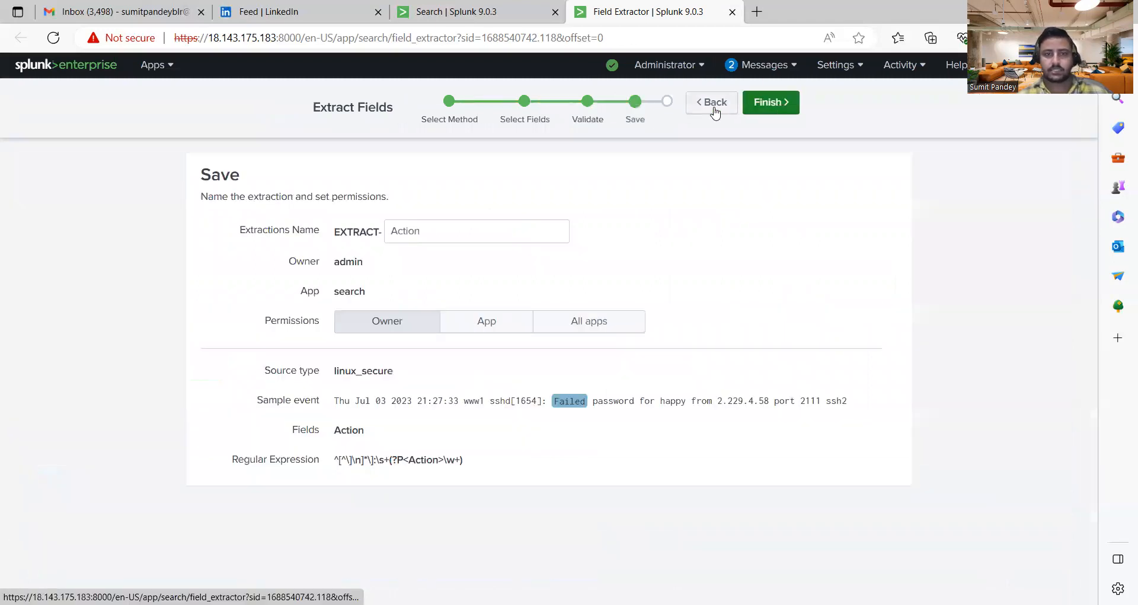
click(447, 226)
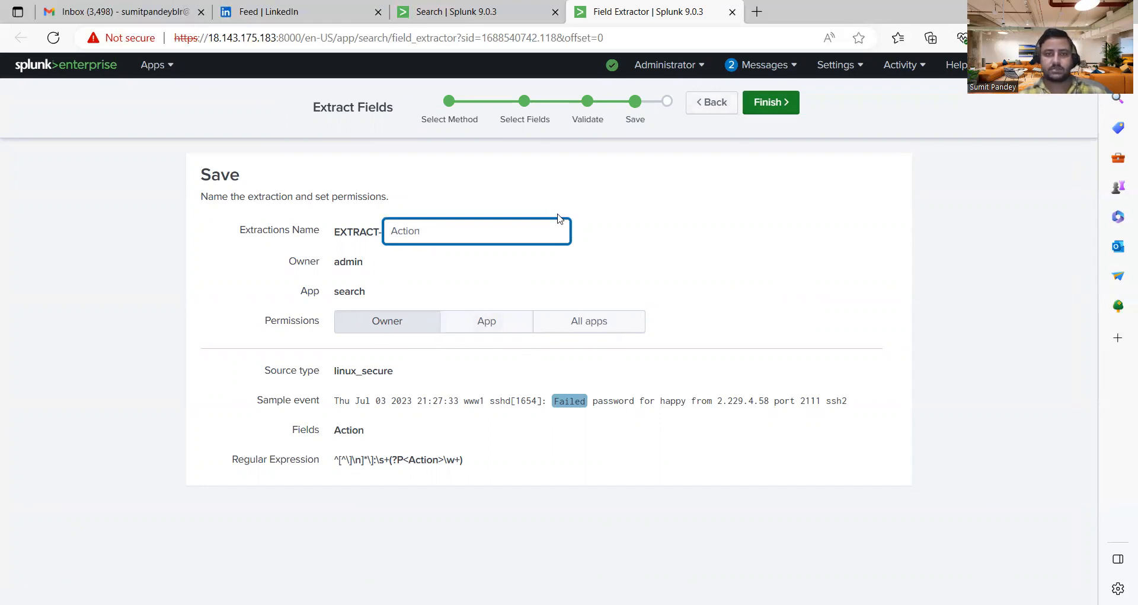
click(769, 103)
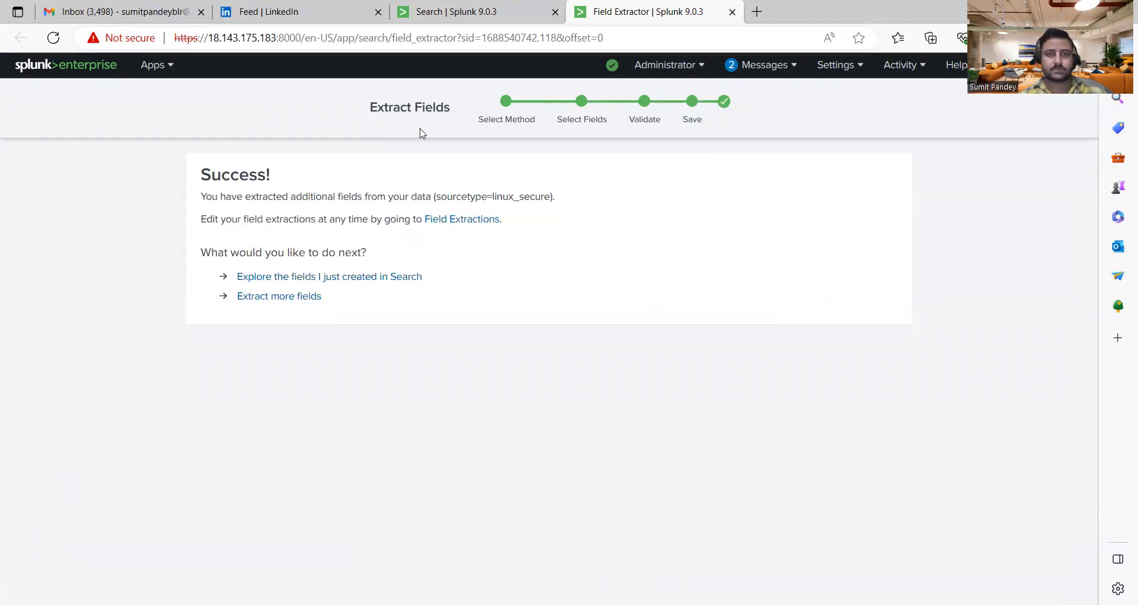
Explore the created fields in Search, reduce the query to index=* sourcetype=linux_secure, and run it over All time.
click(286, 277)
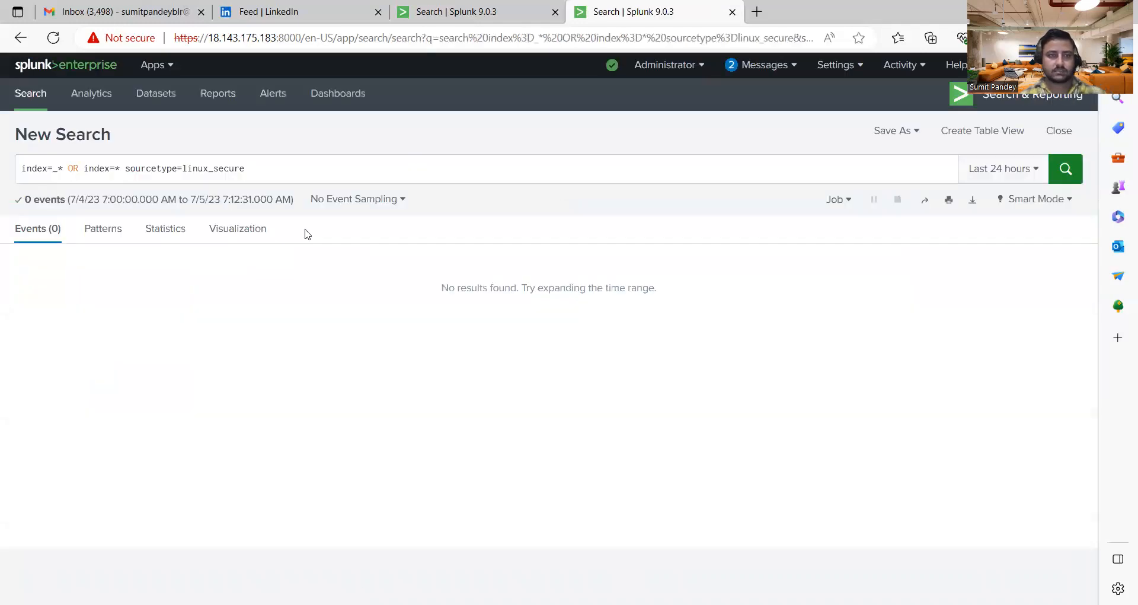
click(284, 167)
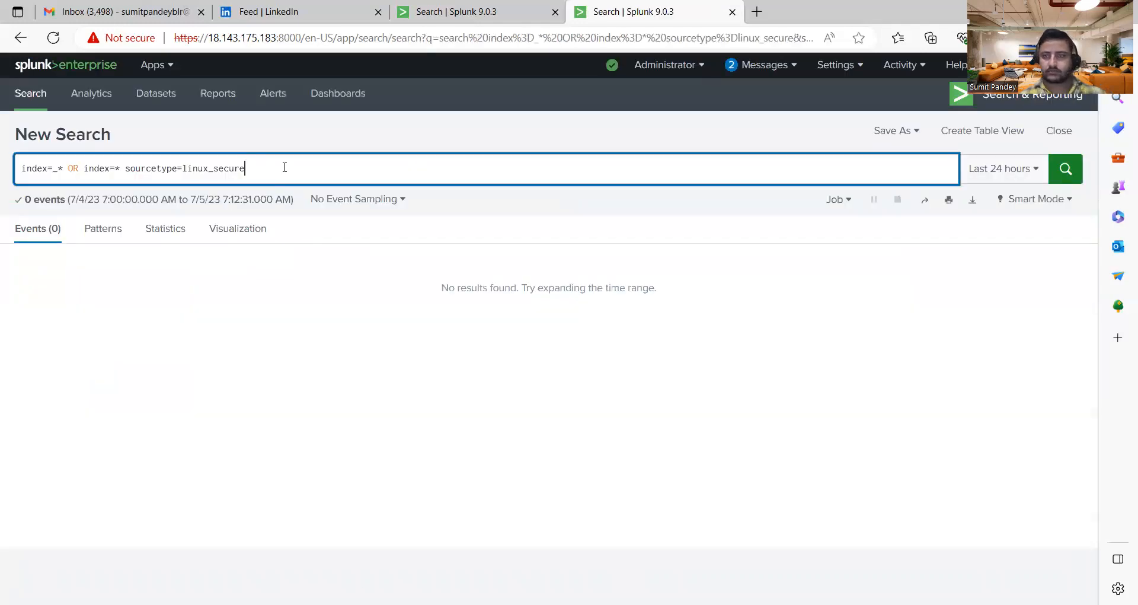
click(86, 167)
key(BackSpace)
key(BackSpace)
key(BackSpace)
key(BackSpace)
key(BackSpace)
key(BackSpace)
key(BackSpace)
key(BackSpace)
key(BackSpace)
key(BackSpace)
key(BackSpace)
key(BackSpace)
click(206, 172)
key(Return)
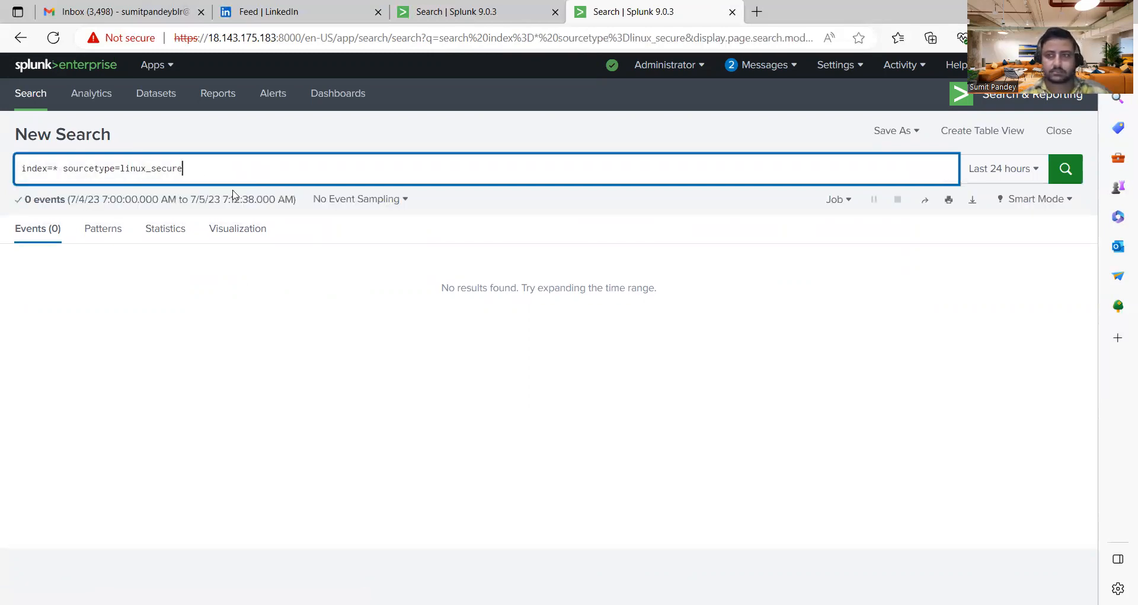
click(1009, 177)
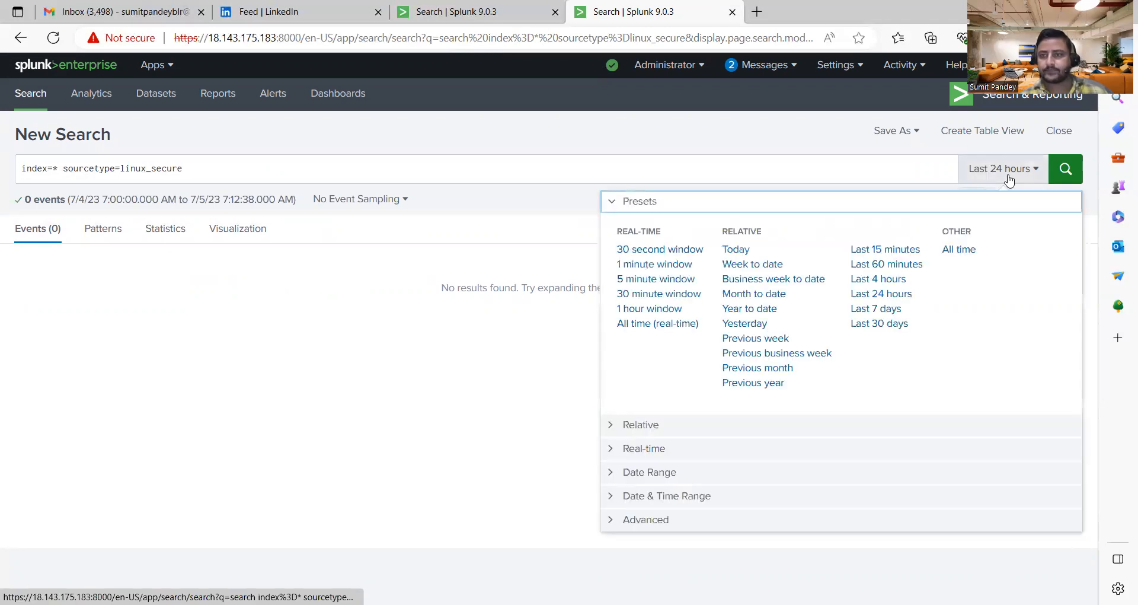
click(958, 249)
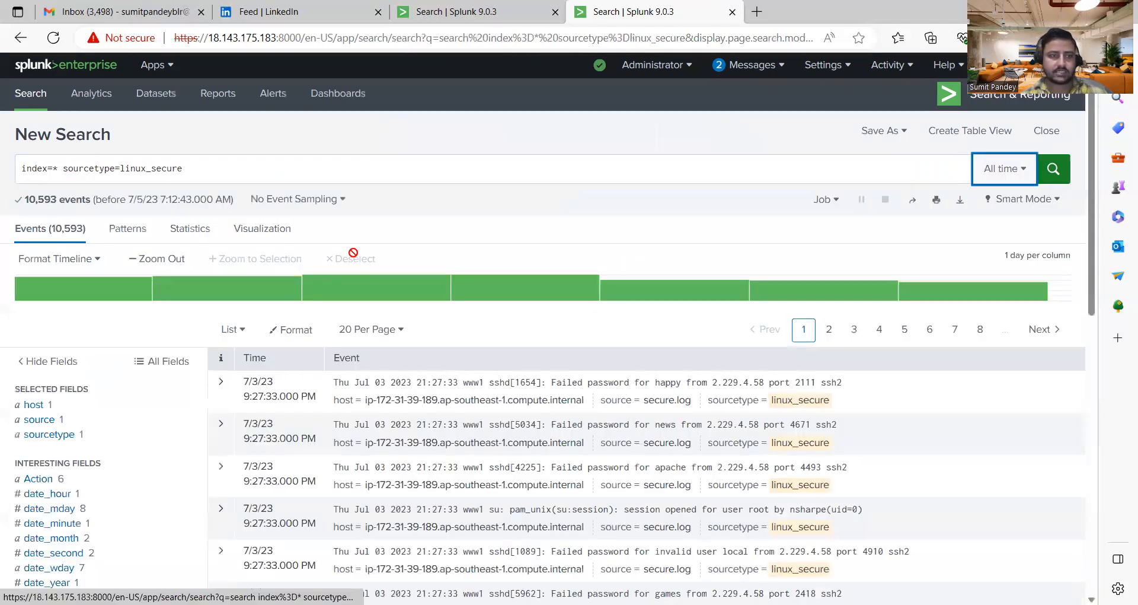
Inspect the values of the new Action field in the search results and close its summary.
scroll(54, 427, down, 1)
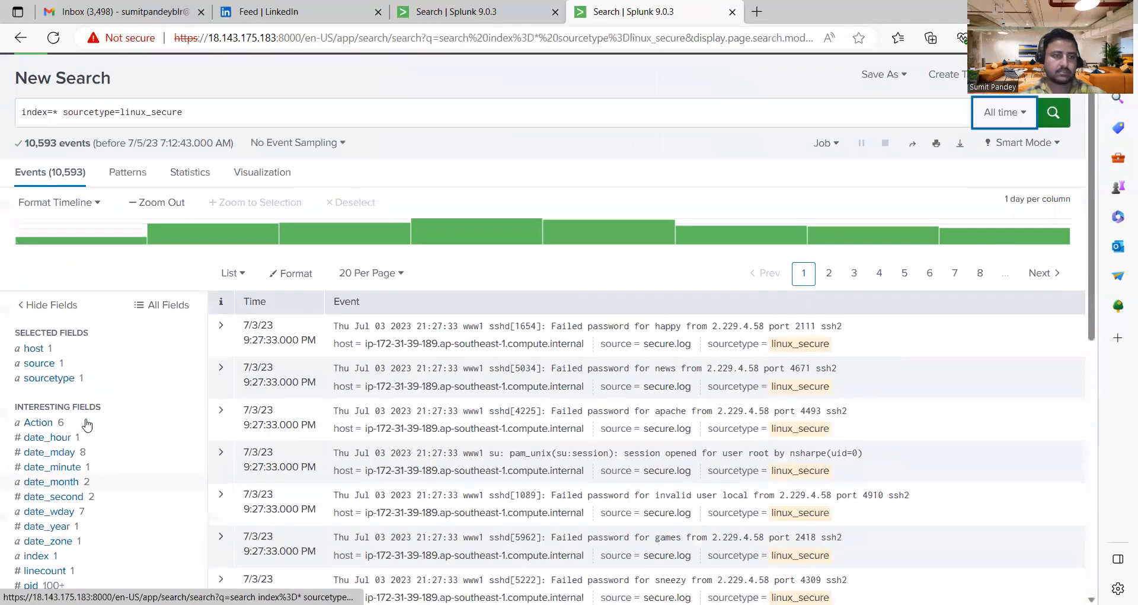
click(51, 423)
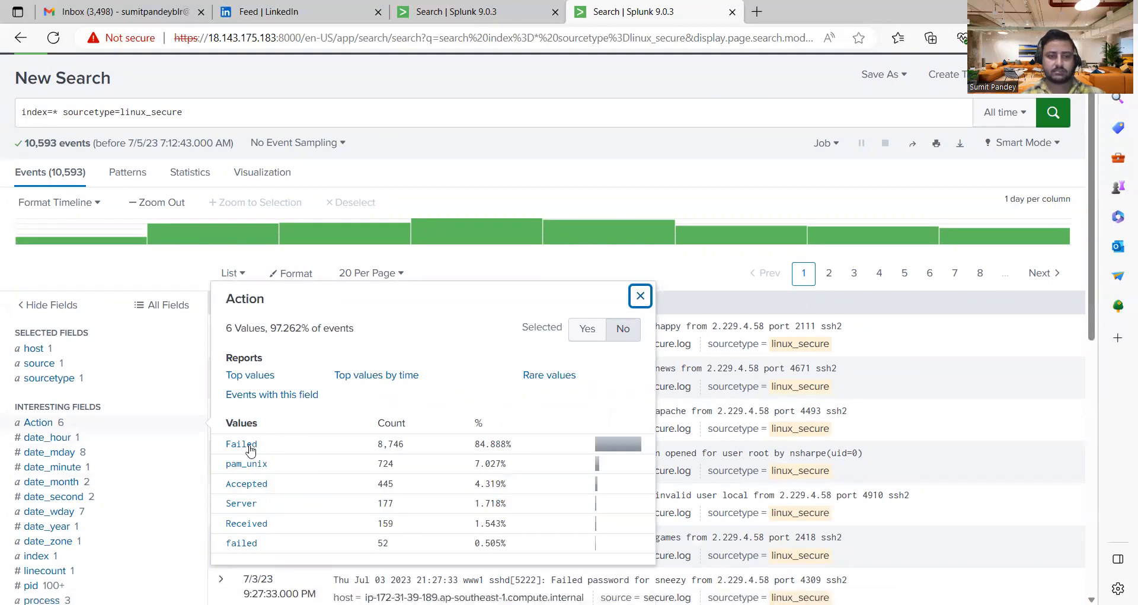
scroll(267, 522, up, 1)
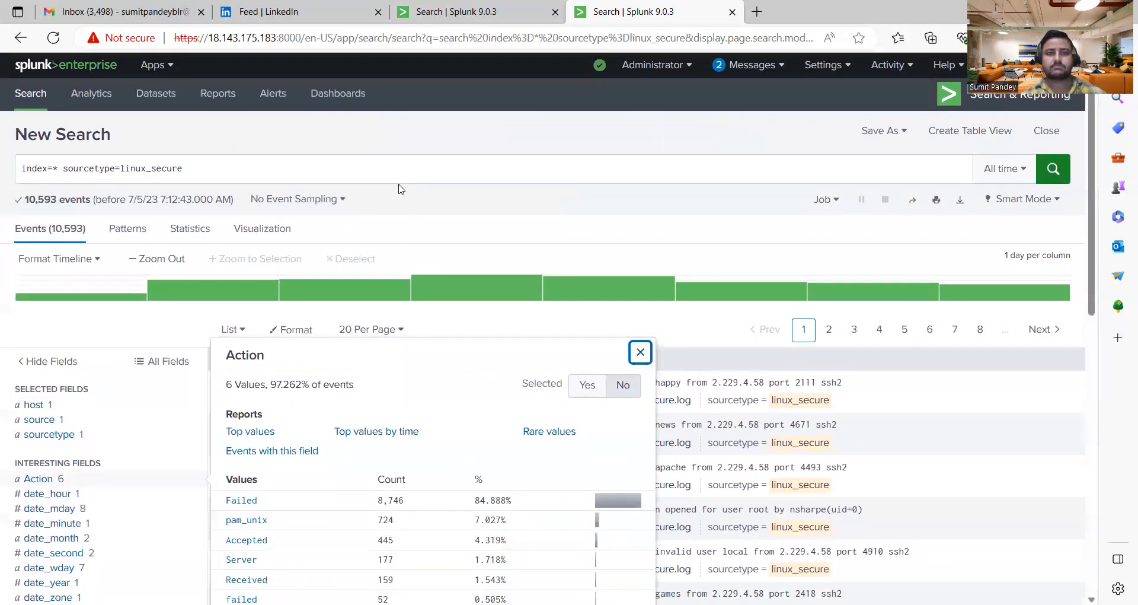
click(383, 152)
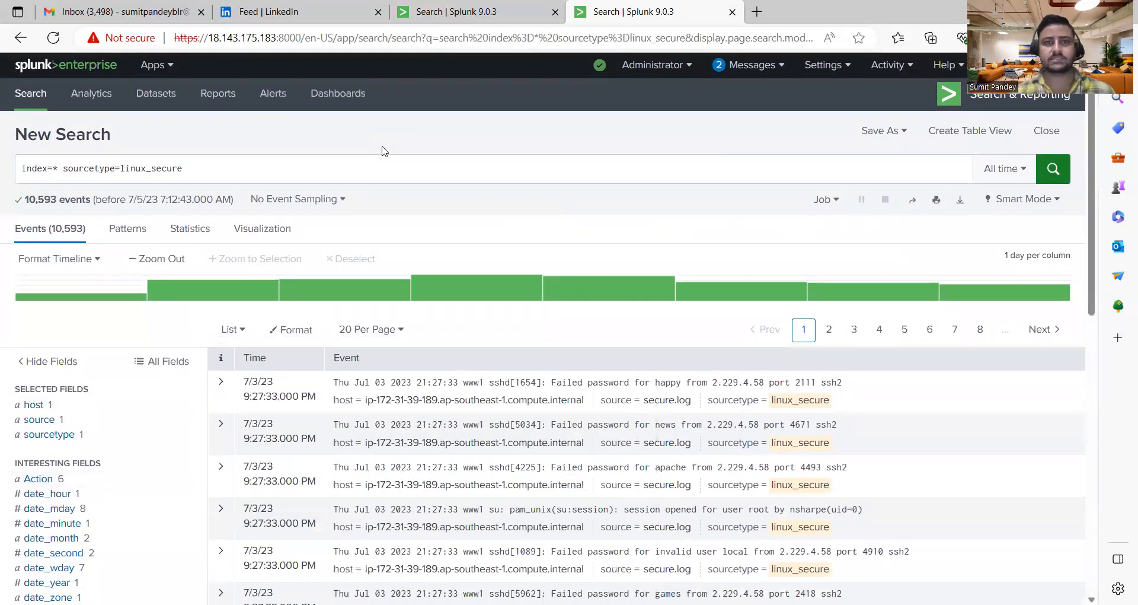
Look over the field list and the first failed-password event's details, and bring up the Splunk settings options.
scroll(219, 320, down, 3)
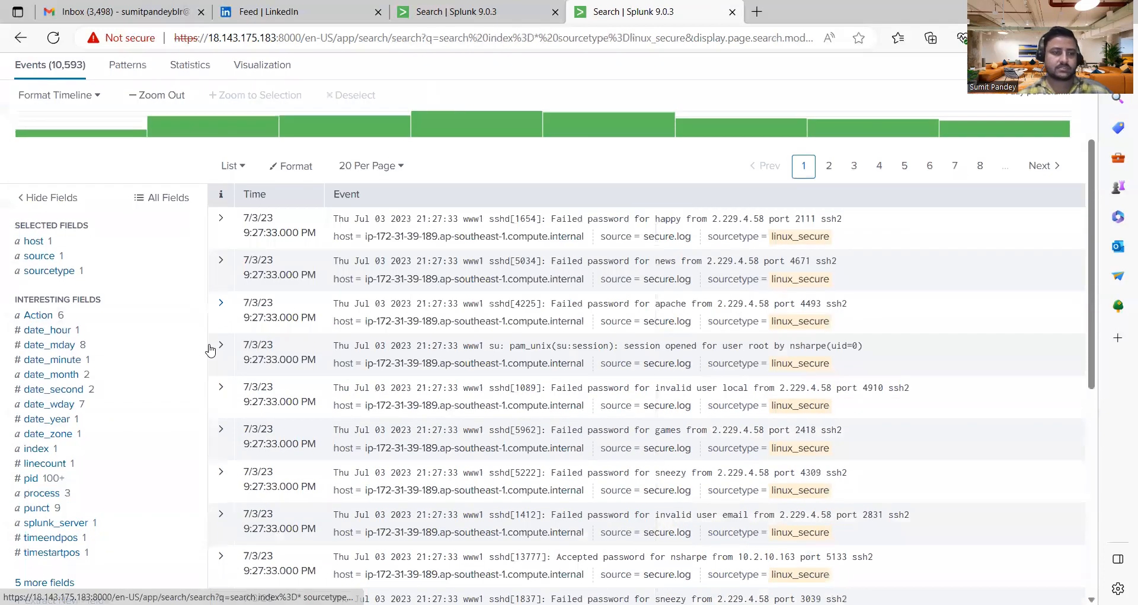
scroll(56, 513, down, 1)
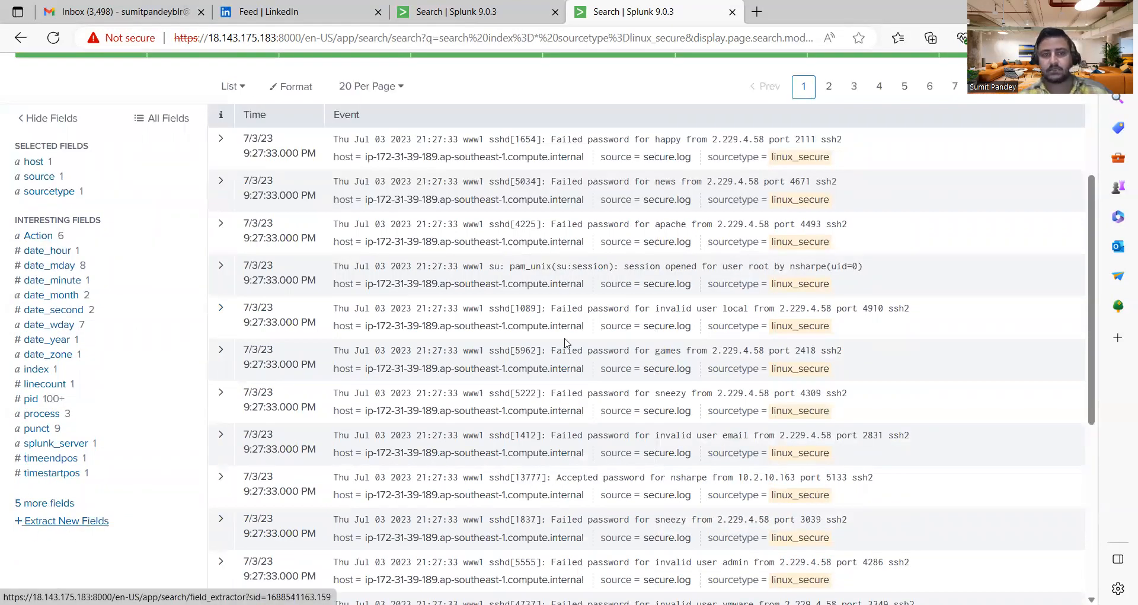
scroll(222, 472, up, 5)
click(220, 383)
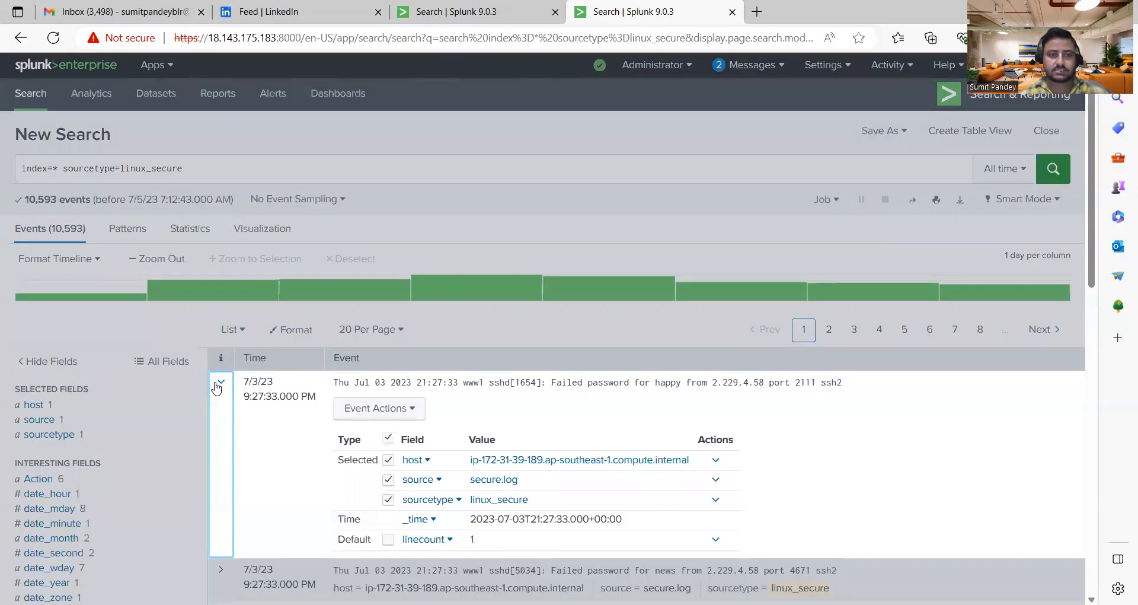
click(220, 383)
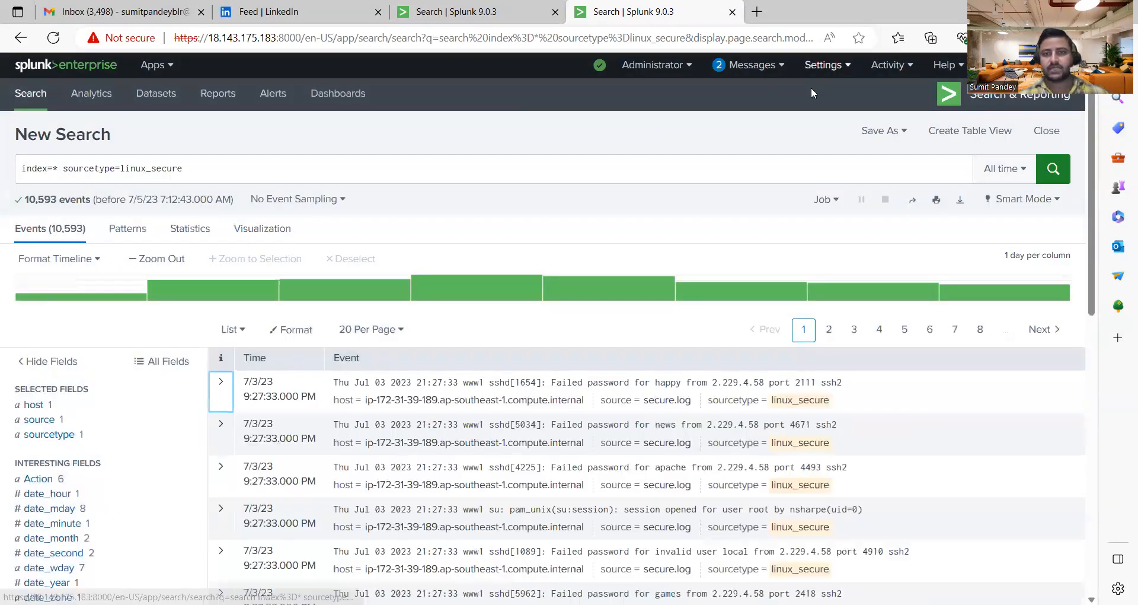
click(822, 67)
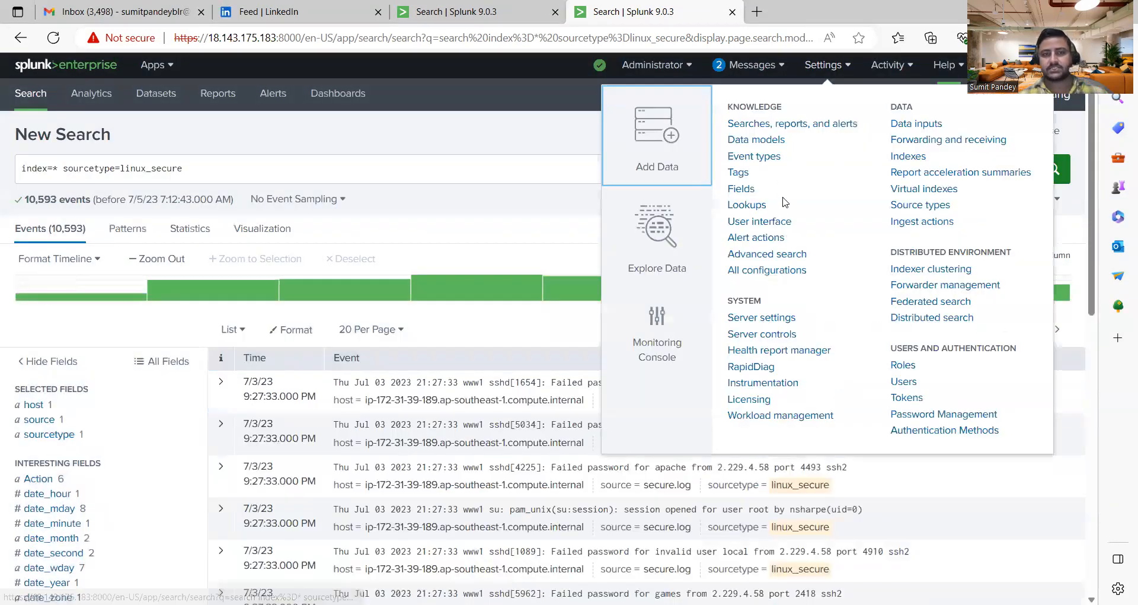
Dismiss the settings options and start extracting new fields from the end of the search's field list.
click(455, 141)
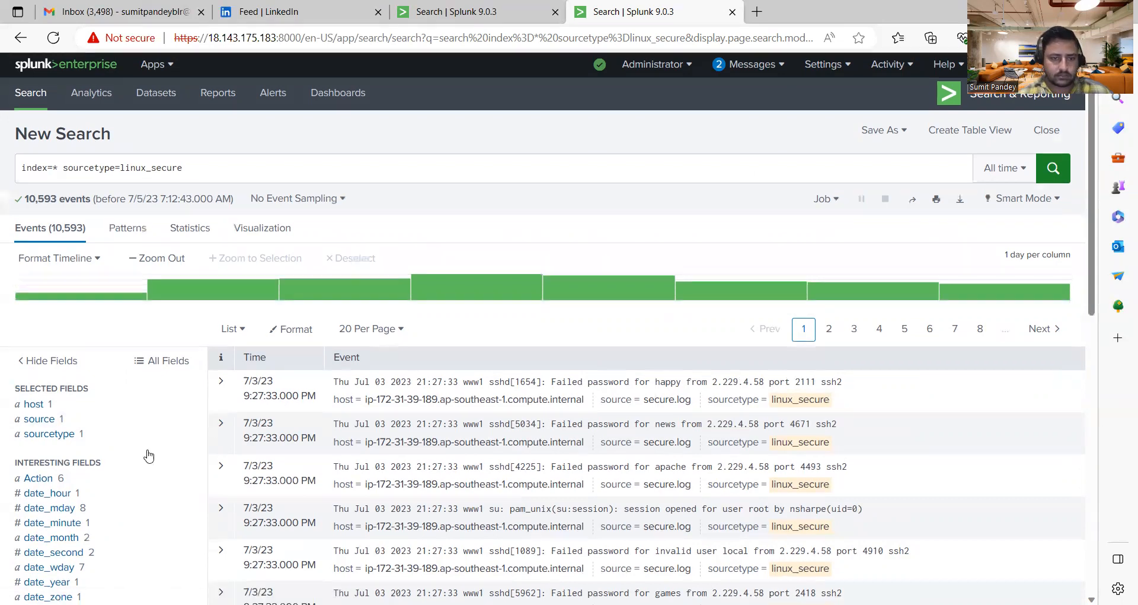
scroll(149, 455, down, 3)
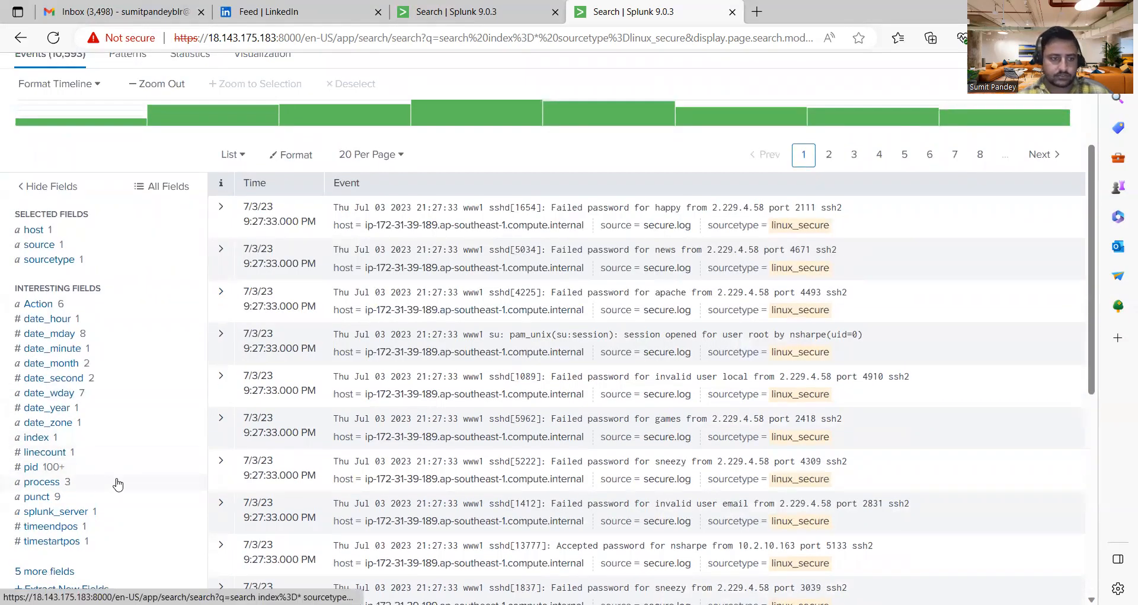
scroll(89, 484, down, 2)
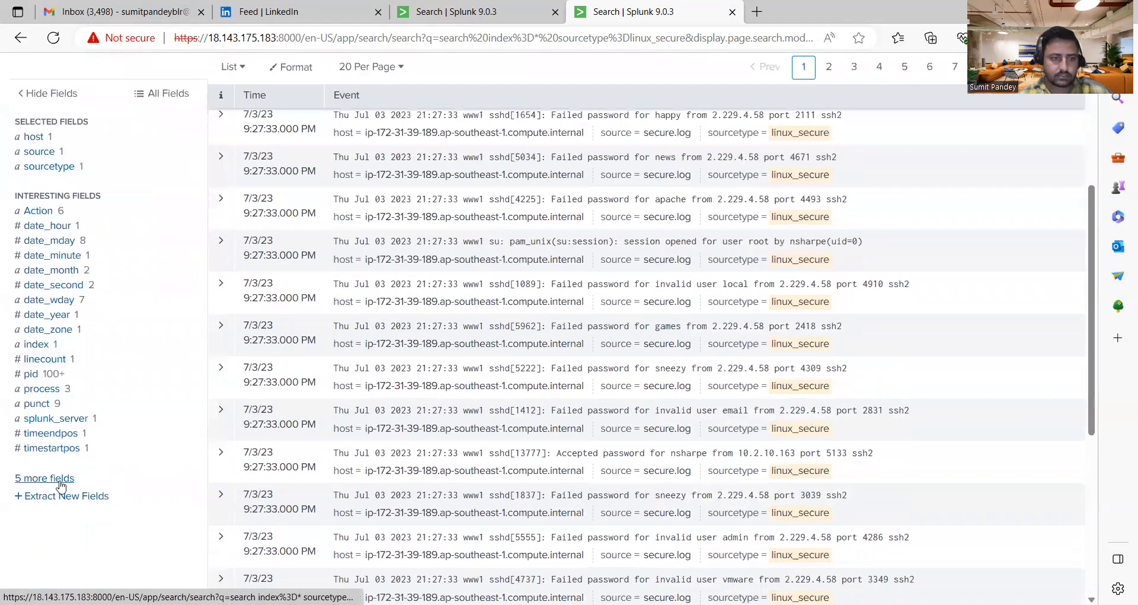
click(81, 503)
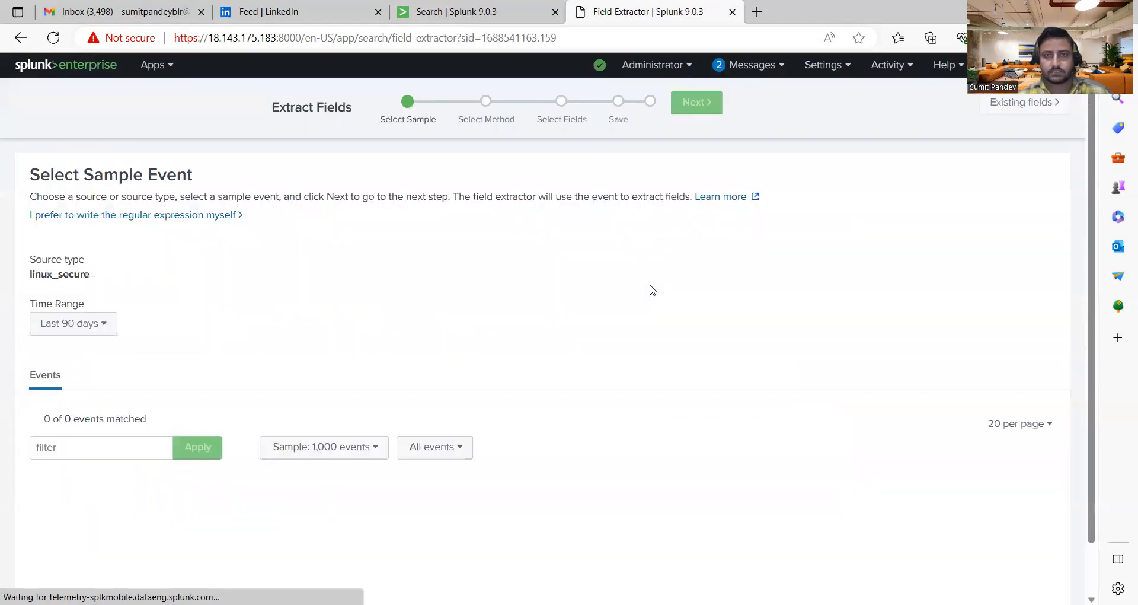
Look through the linux_secure sample events and select the sshd[1654] failed-password event as the sample.
scroll(428, 396, down, 2)
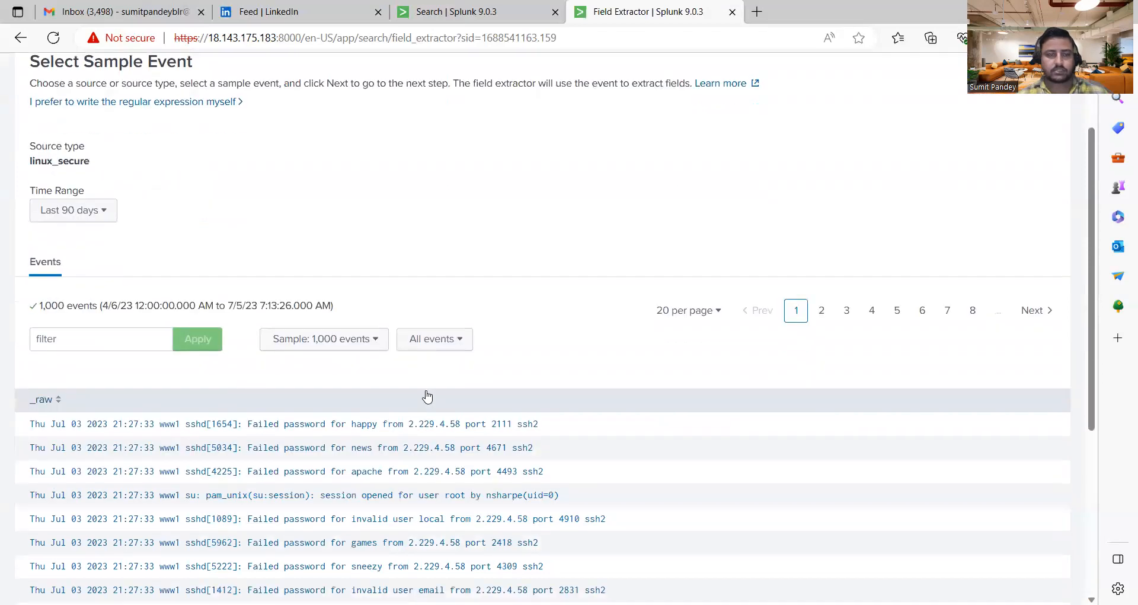
scroll(428, 396, up, 2)
scroll(430, 332, down, 3)
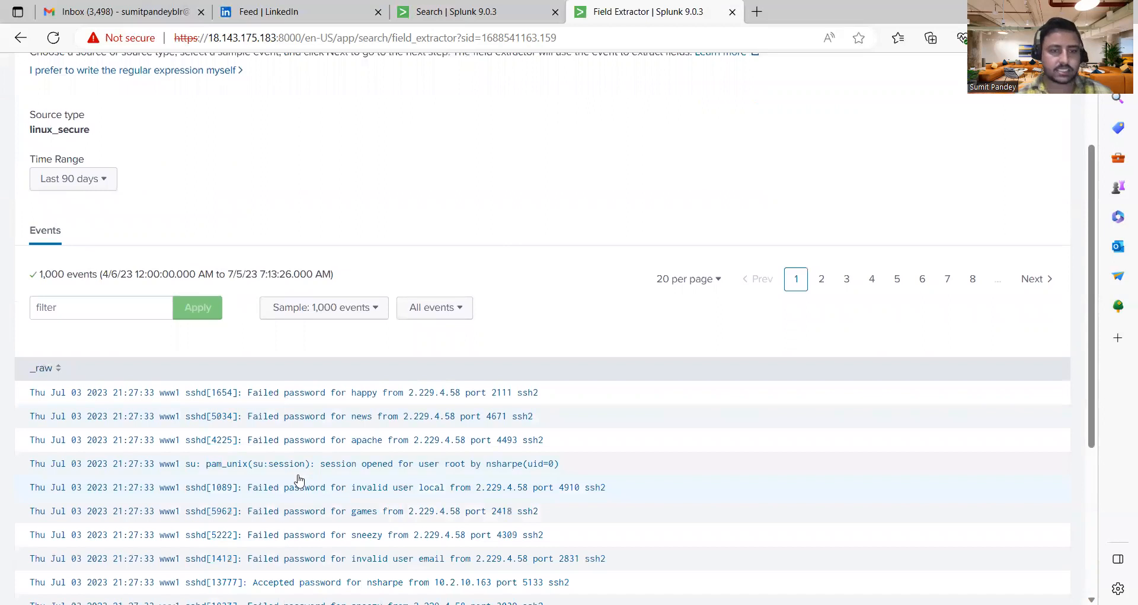
scroll(299, 480, down, 2)
scroll(299, 480, down, 2)
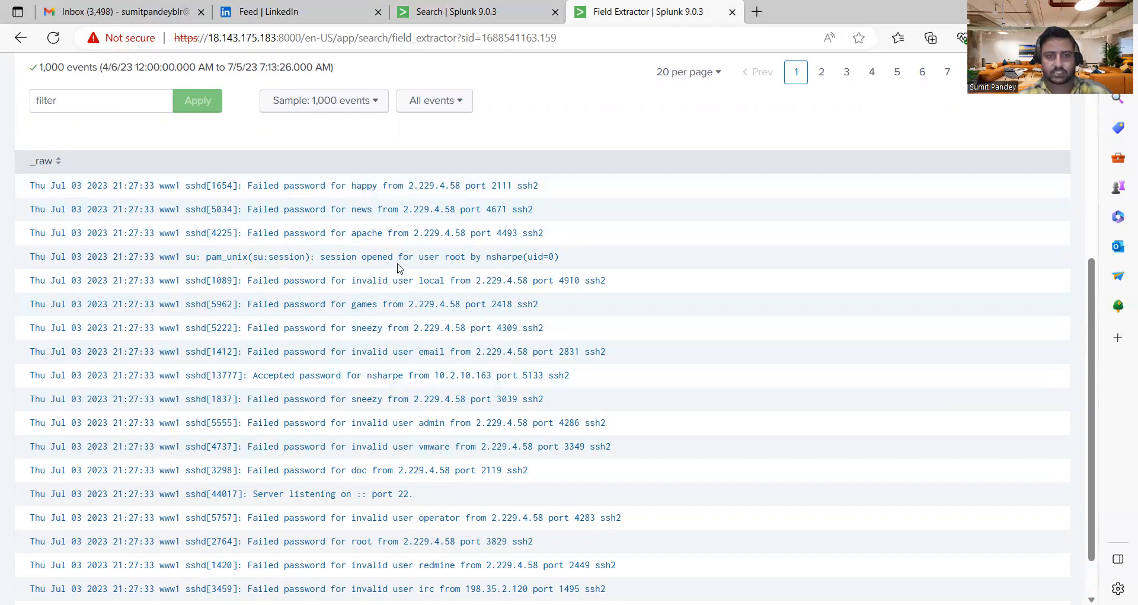
click(356, 189)
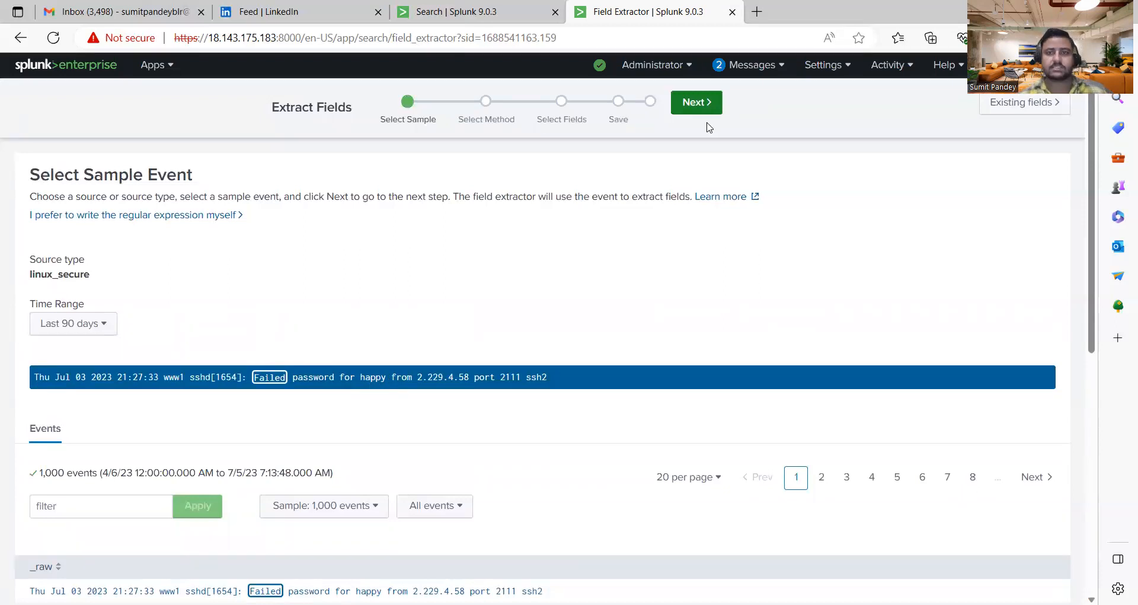
Choose Regular Expression as the extraction method and continue to field selection.
click(714, 102)
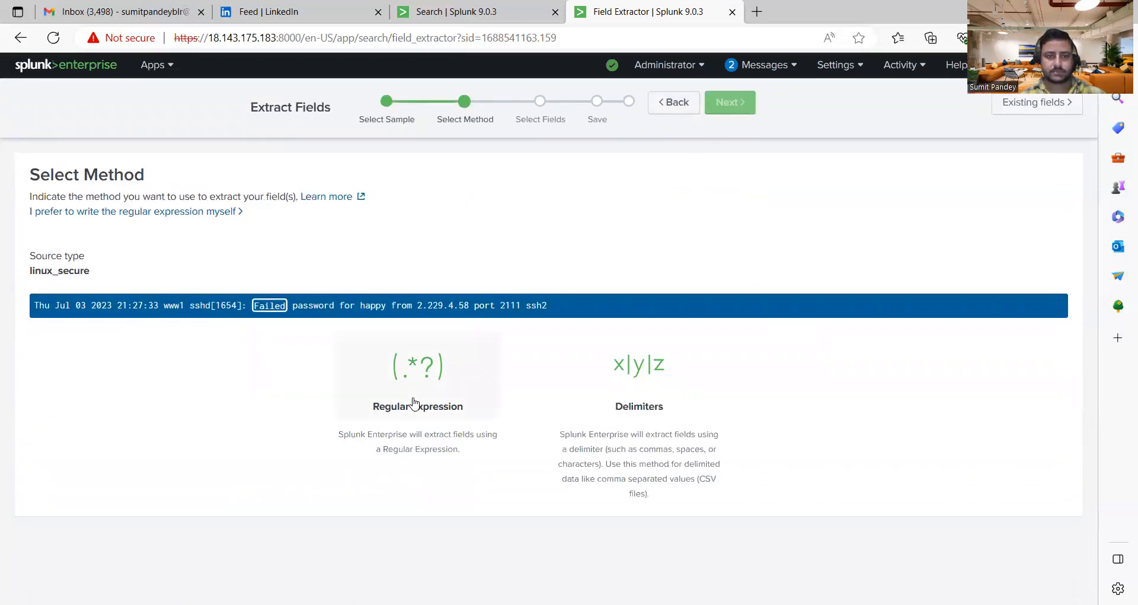
click(414, 403)
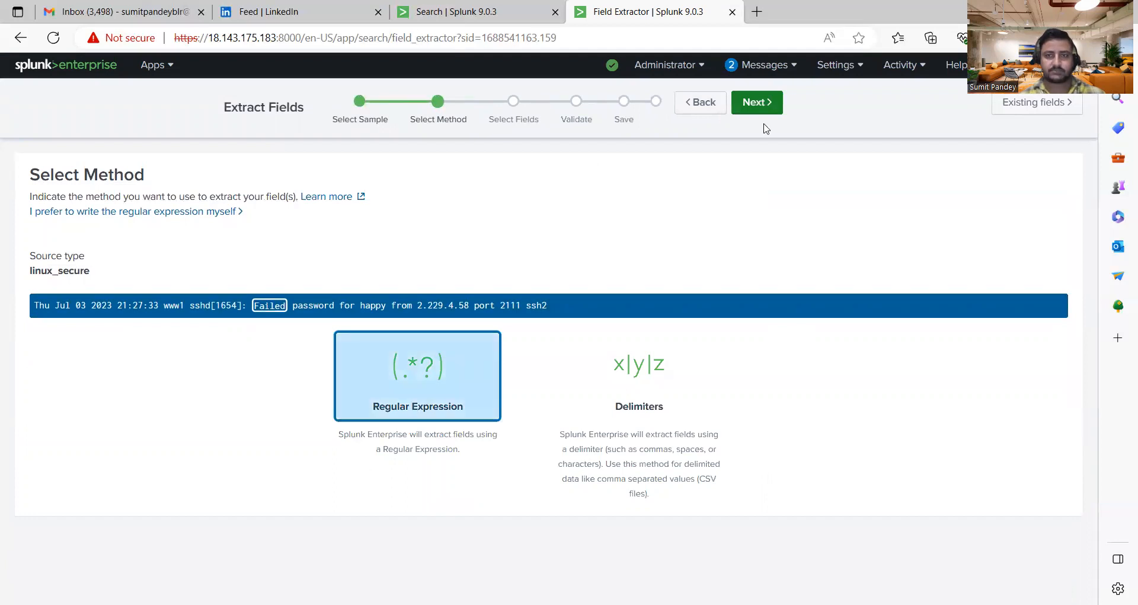
click(758, 110)
Extract the value happy in the sample event as a field named username and show the generated regular expression.
double_click(372, 245)
text(userb)
text(ame)
click(412, 396)
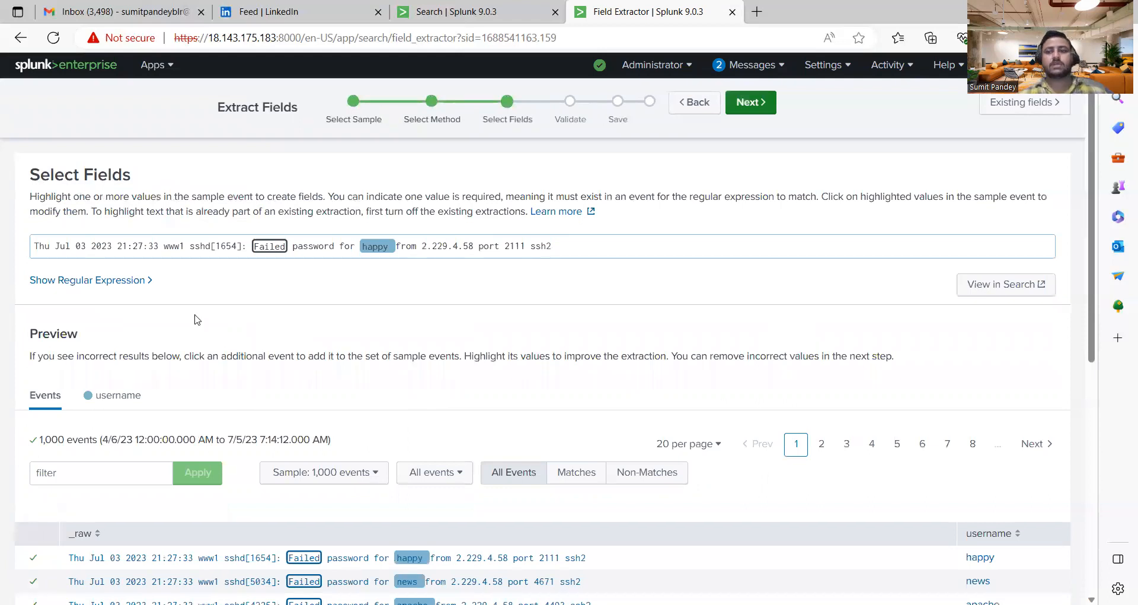
click(88, 282)
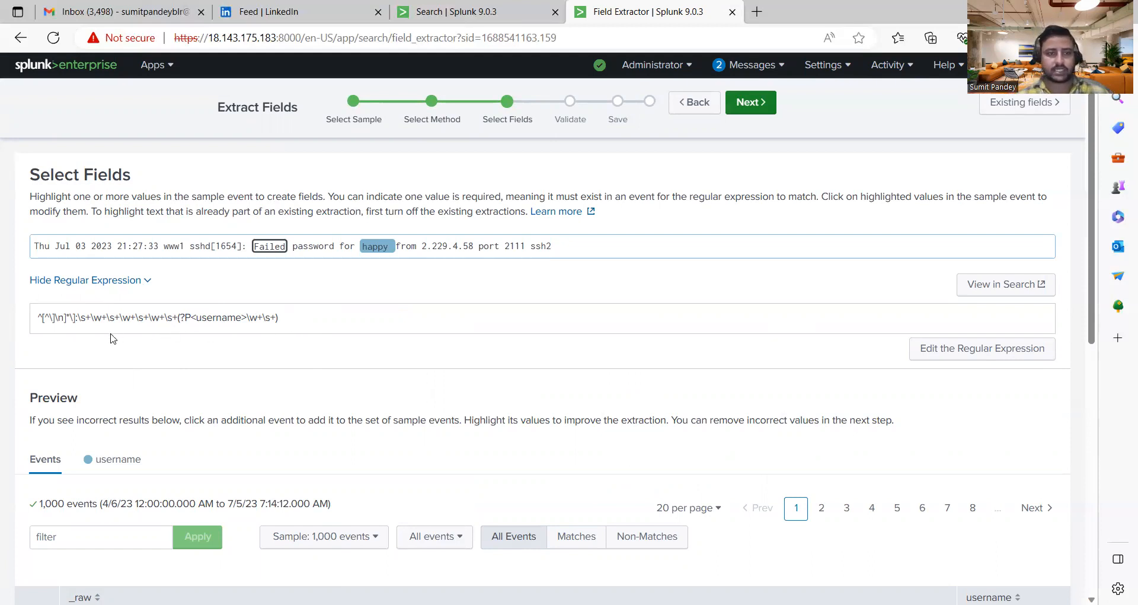
Proceed through validation and save the extraction under the name username with Owner permissions.
click(749, 105)
click(765, 101)
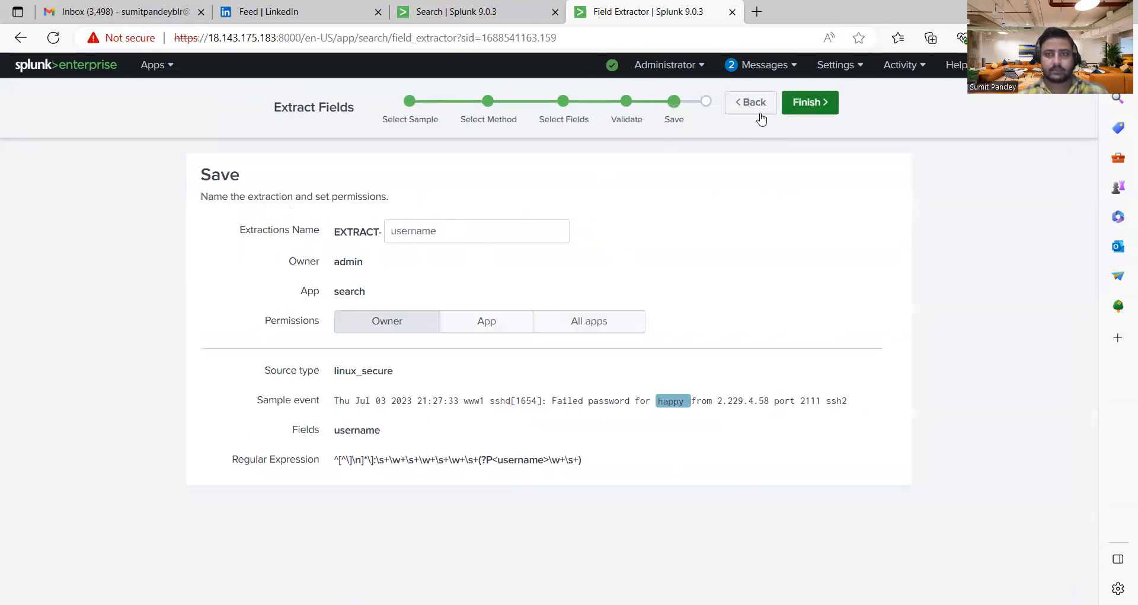
click(809, 105)
Explore the newly created fields in Search and run the linux_secure query over All time.
click(318, 281)
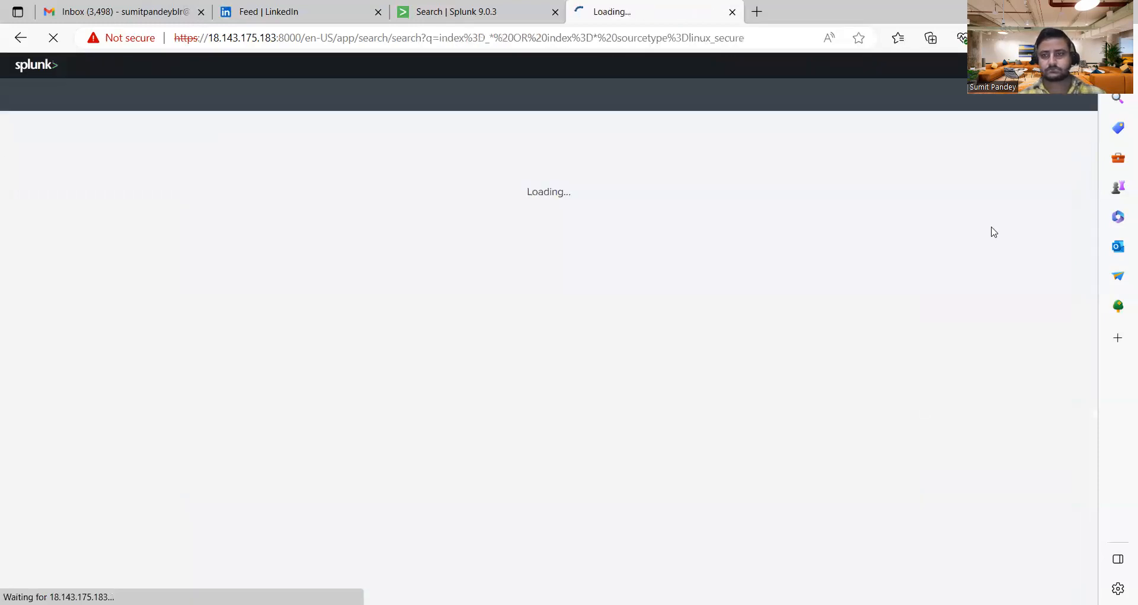
click(1000, 178)
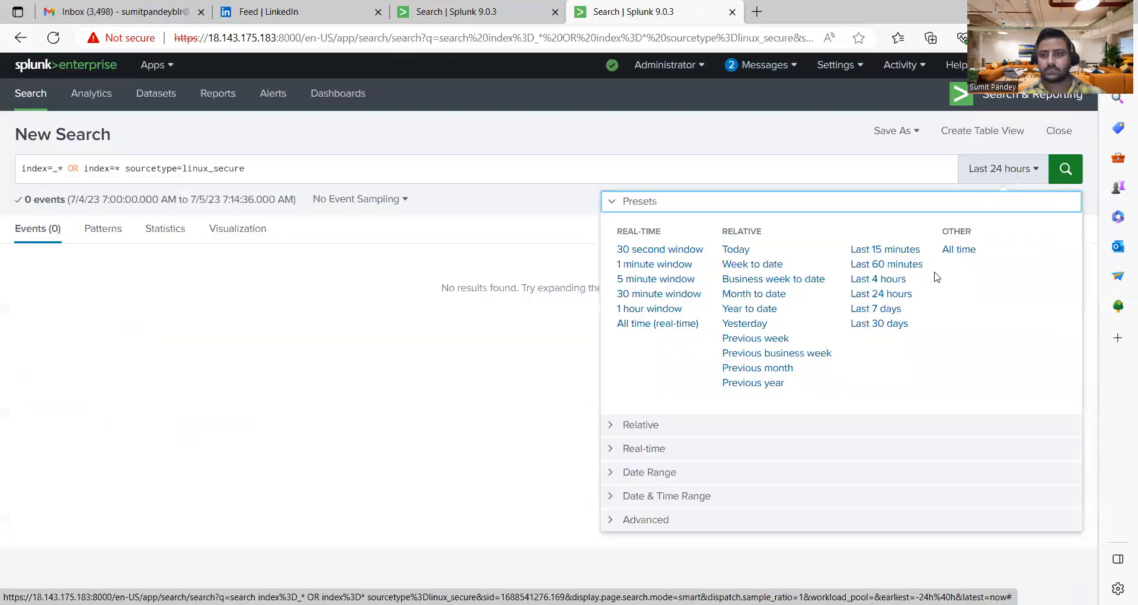
click(963, 254)
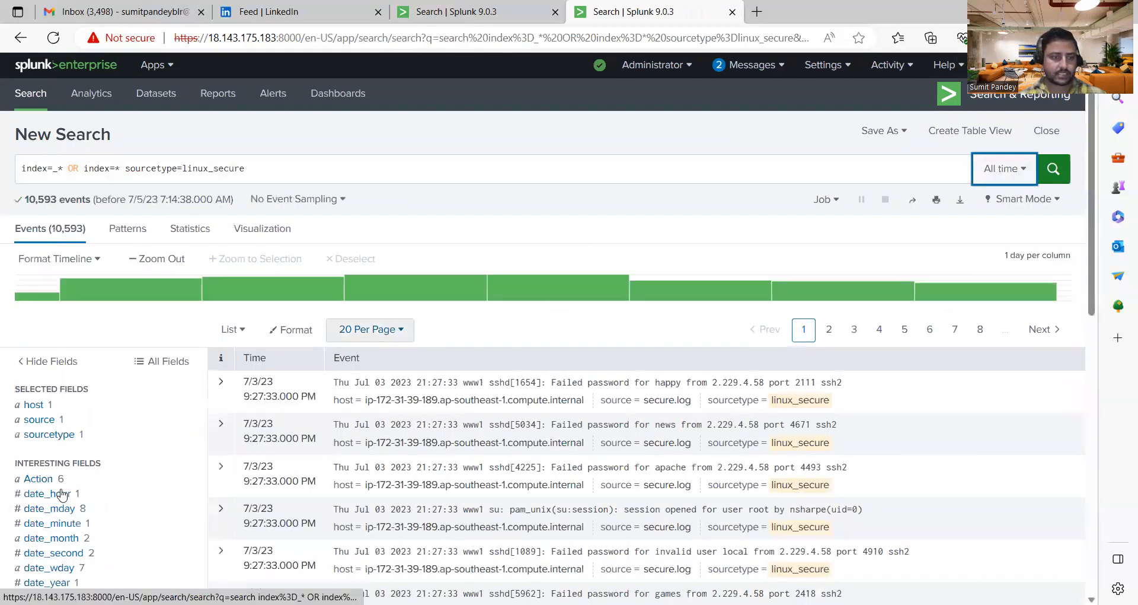
Inspect the top values of the username field in the search results and close its summary.
scroll(63, 498, down, 3)
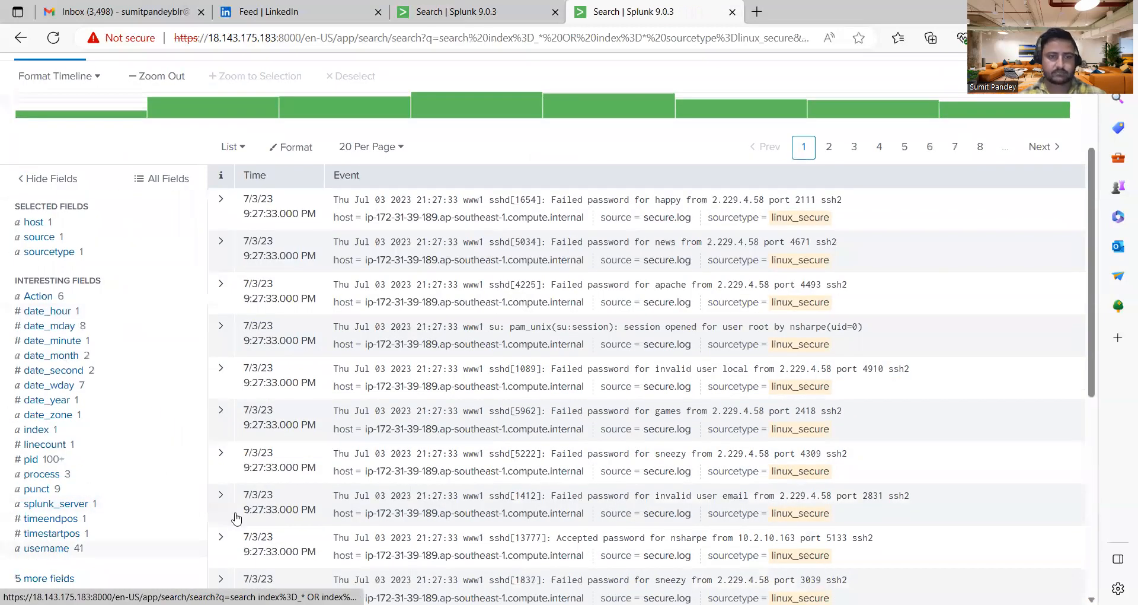
click(46, 547)
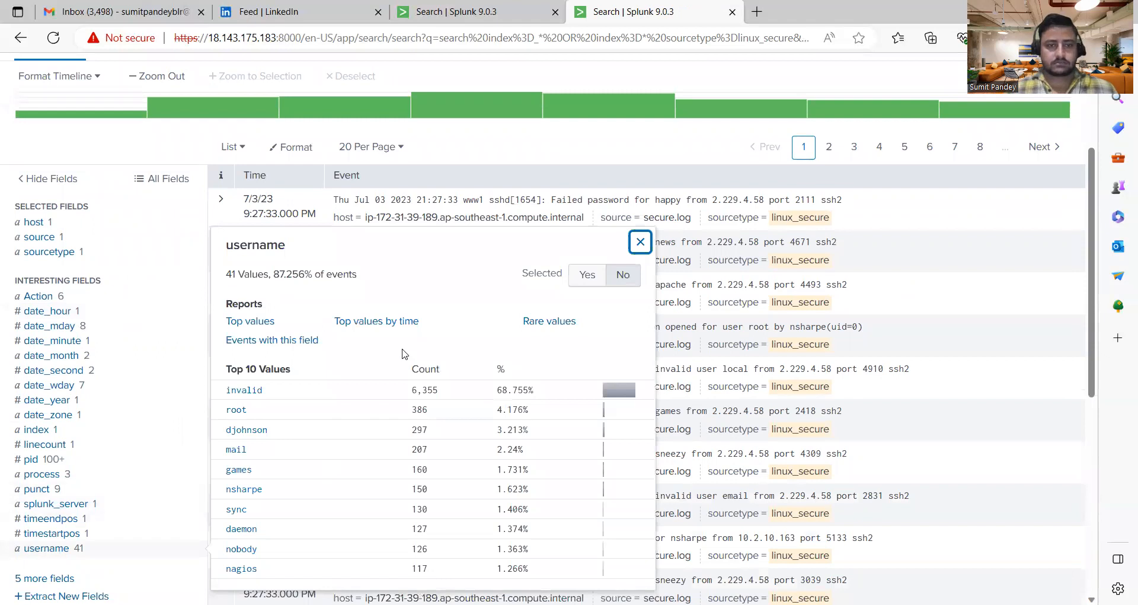
scroll(403, 354, up, 3)
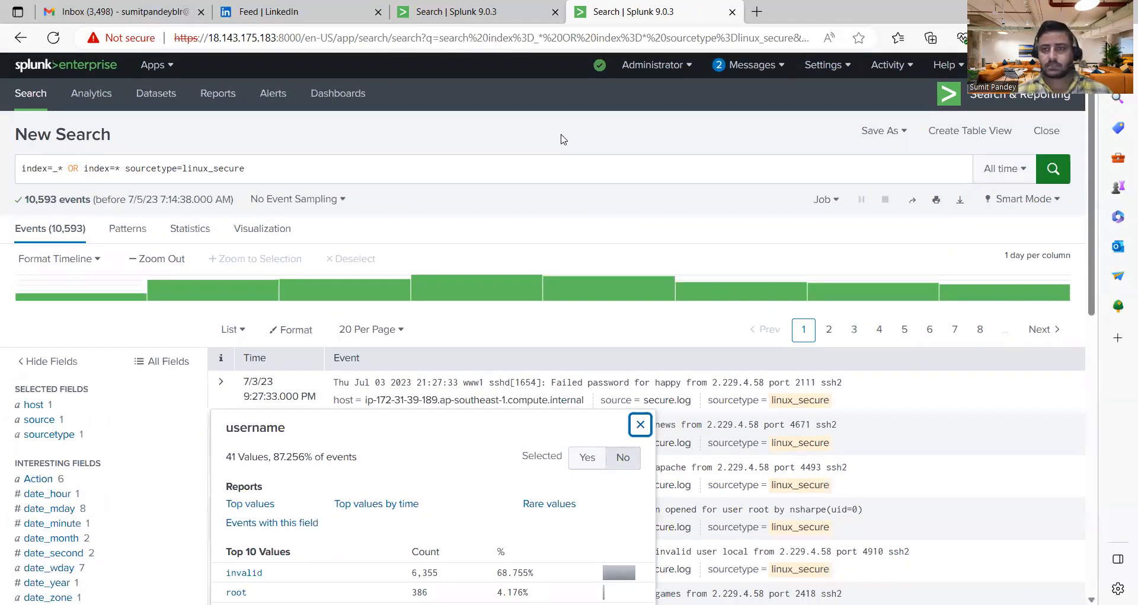
click(562, 139)
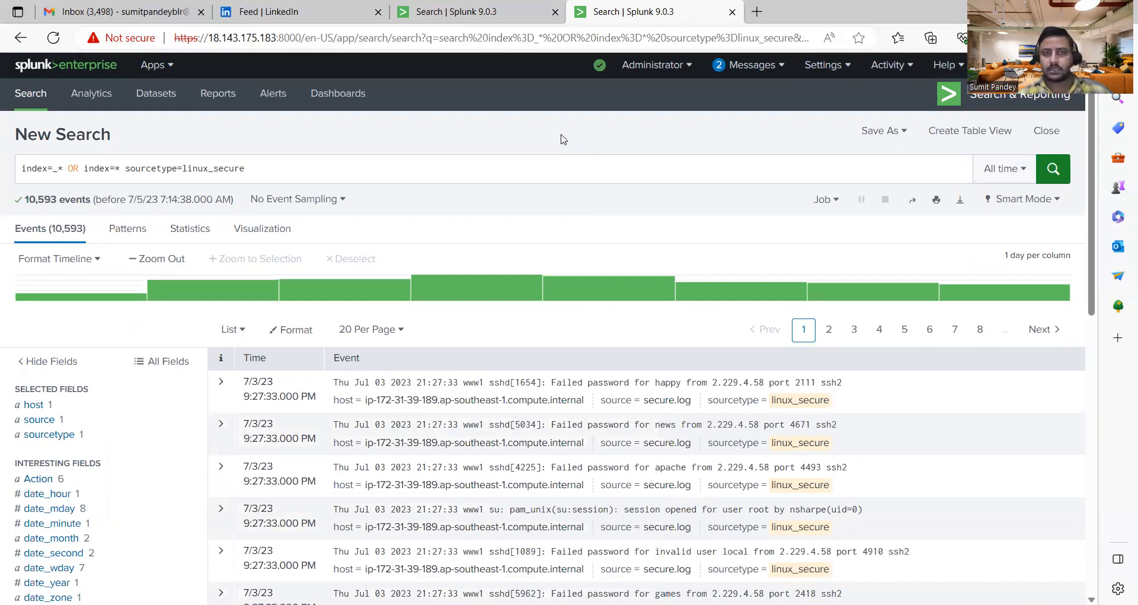
click(823, 68)
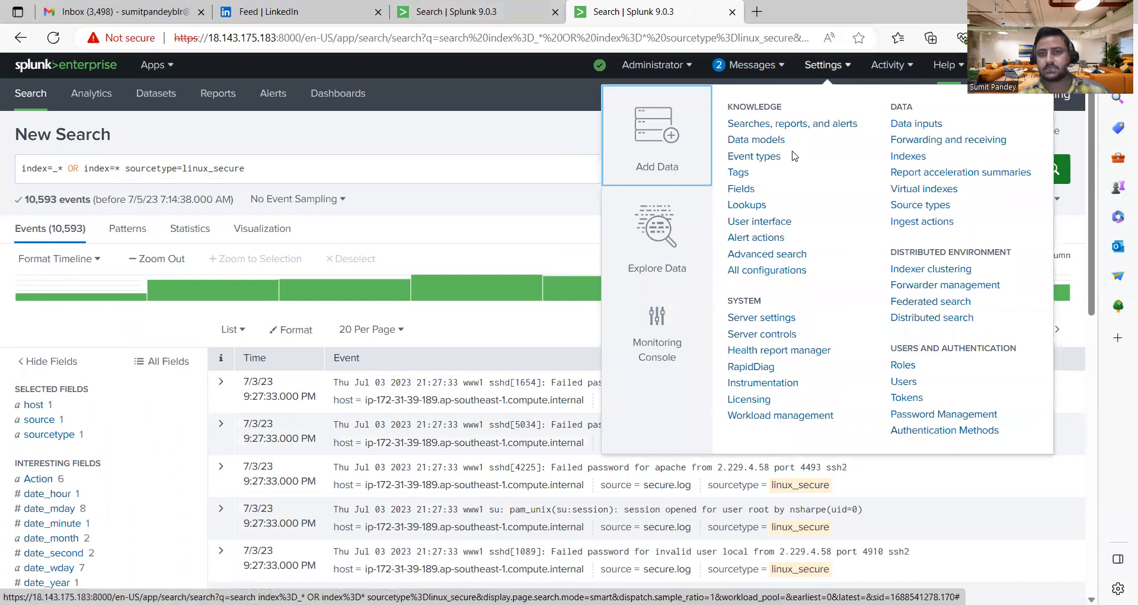
click(473, 145)
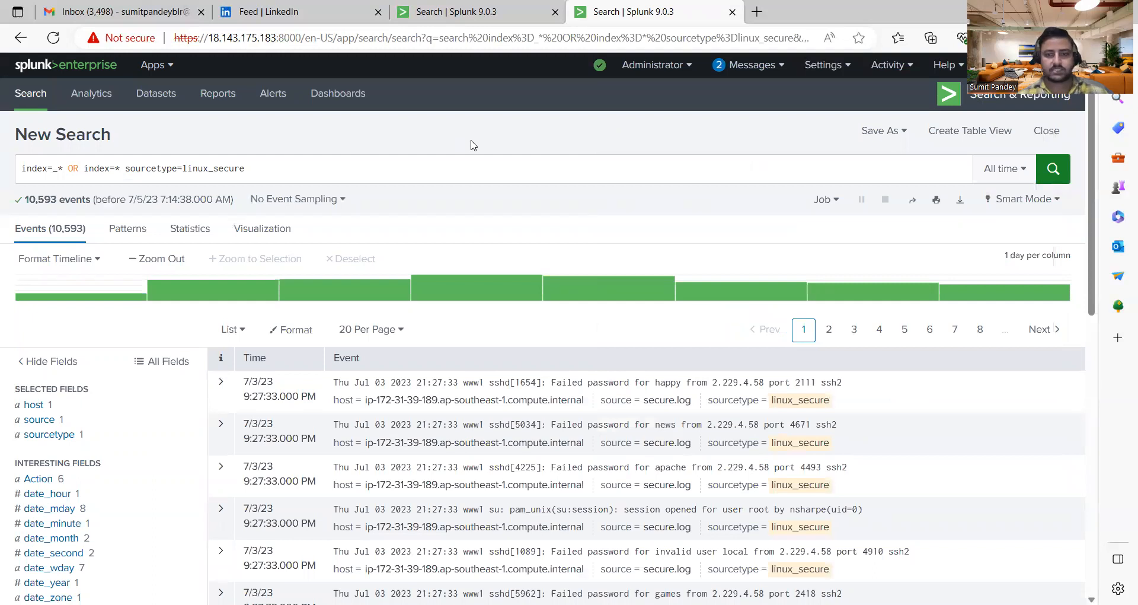